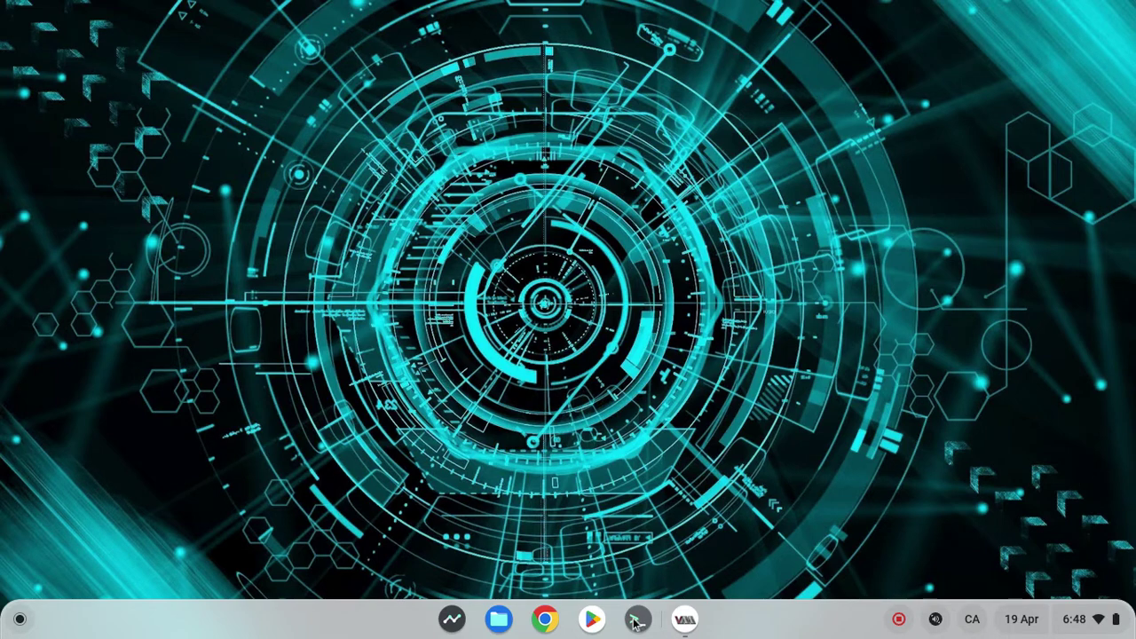
Step: Open Virtual Machine Manager from the Linux apps
left_click(685, 619)
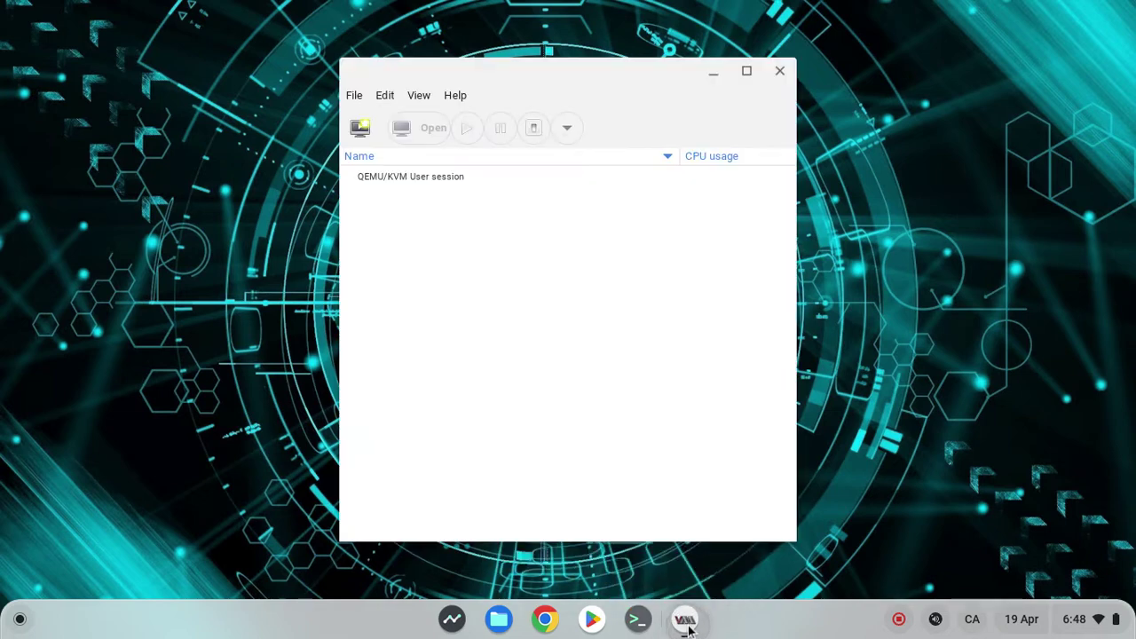
key("super")
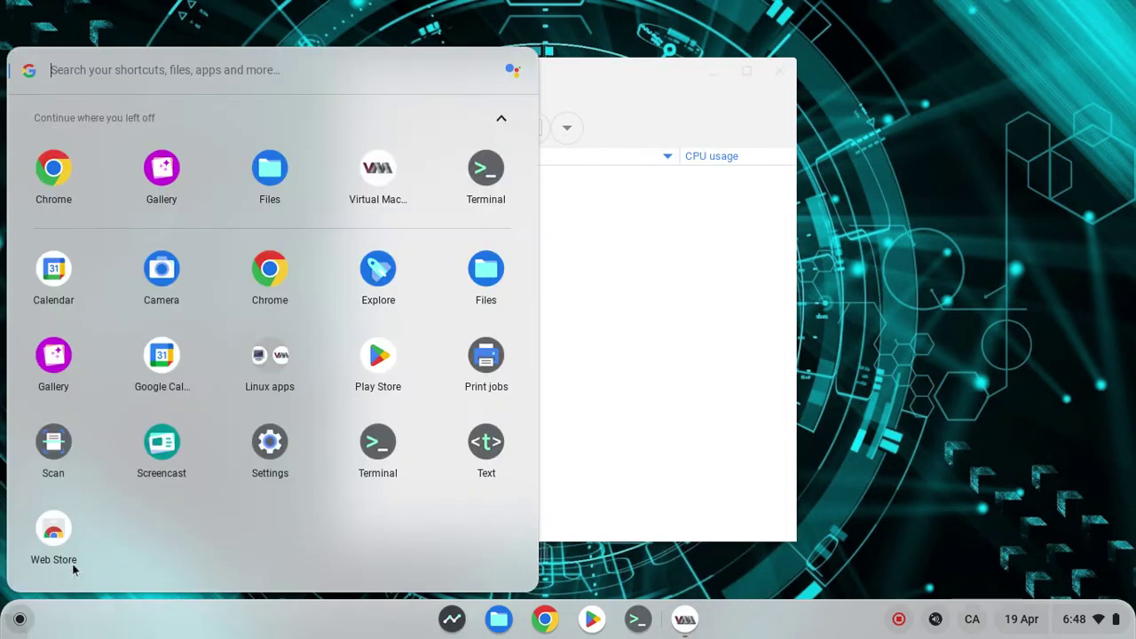
left_click(283, 363)
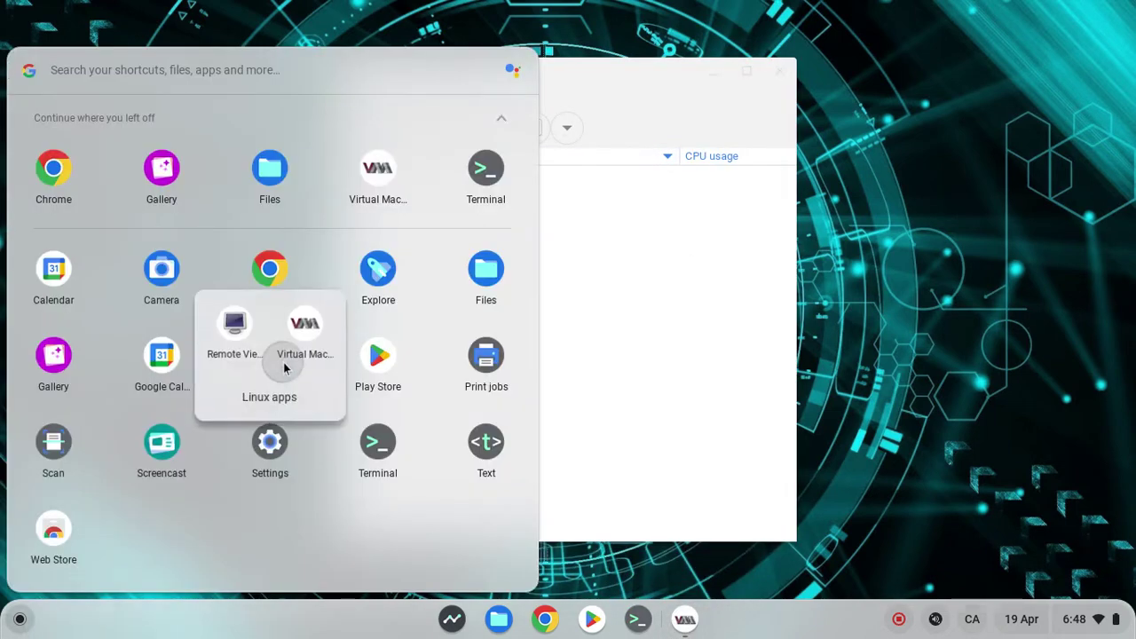
left_click(306, 324)
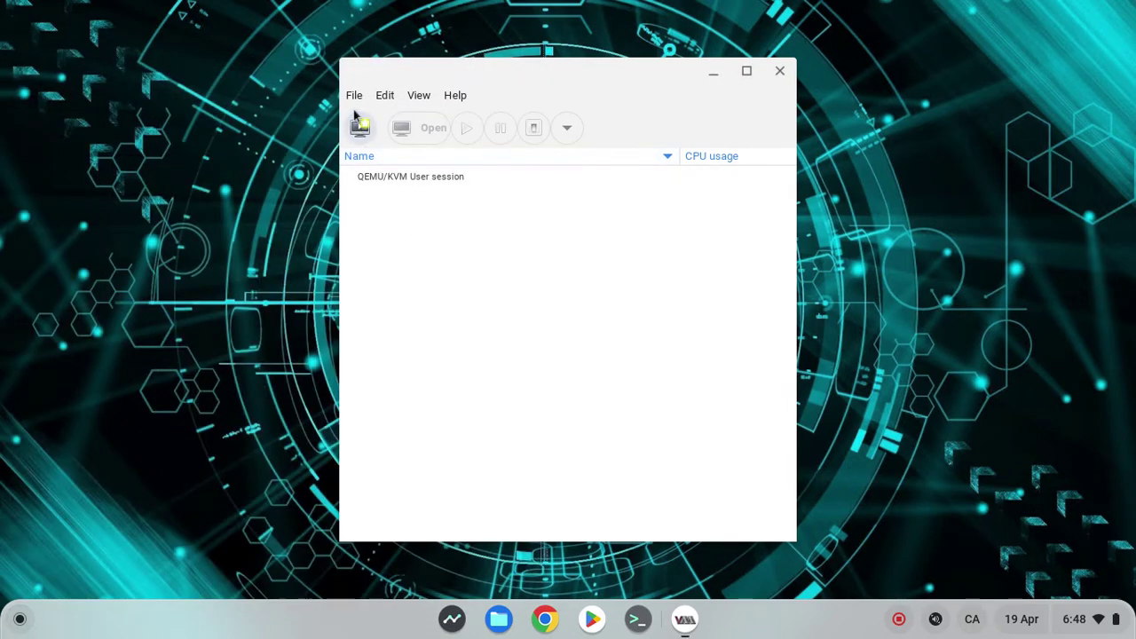
Step: Disconnect the QEMU/KVM User session connection and delete it from the connection list
left_click(377, 176)
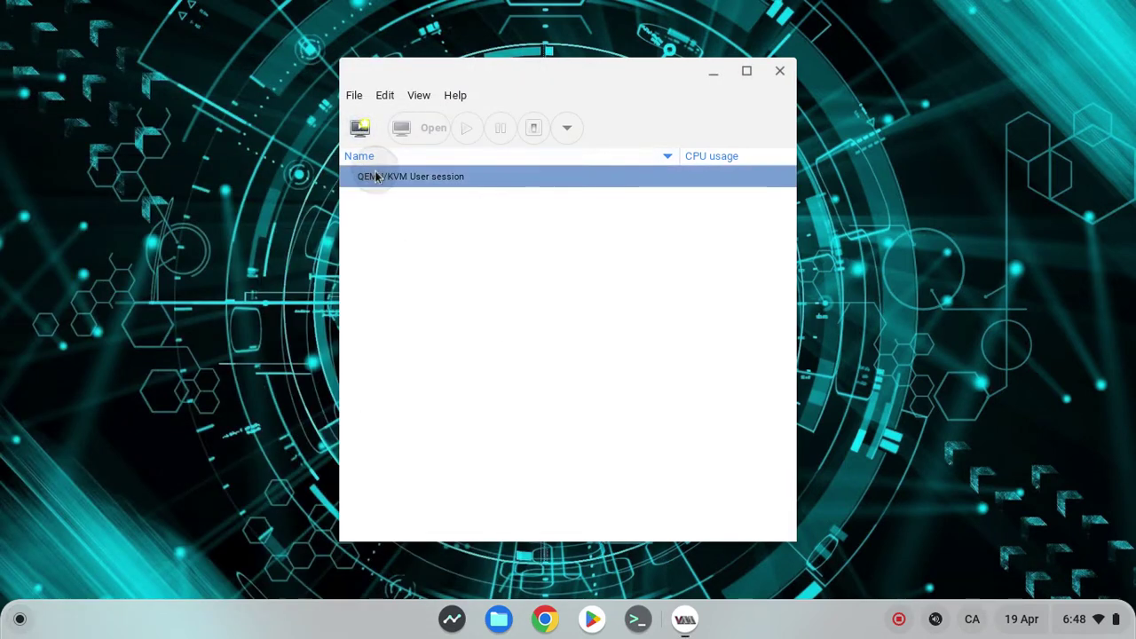
right_click(406, 180)
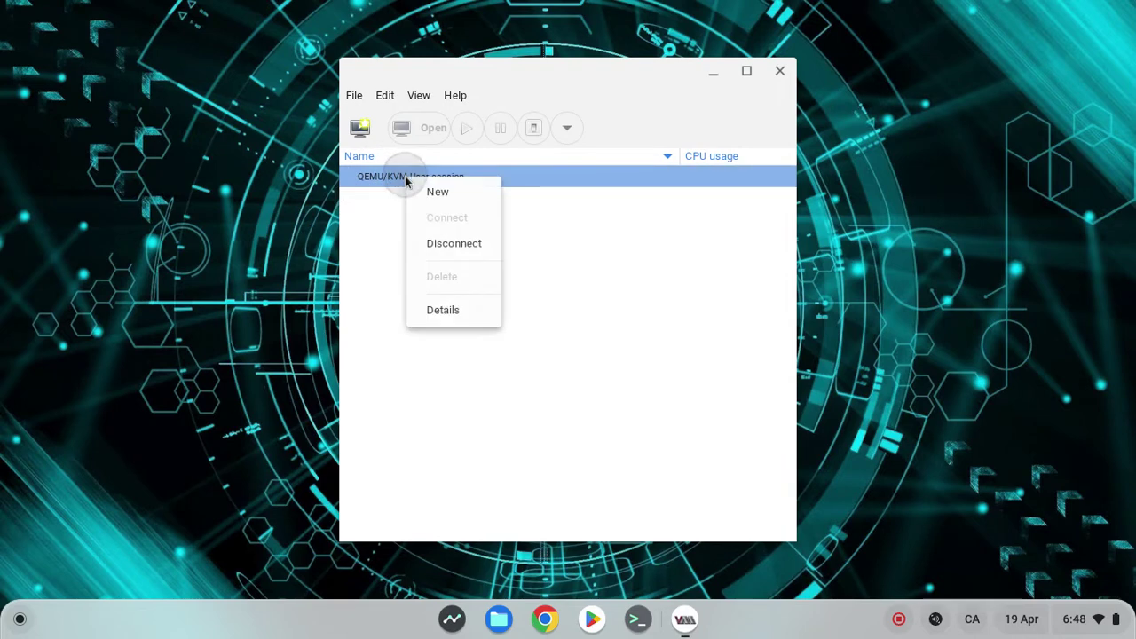
left_click(448, 242)
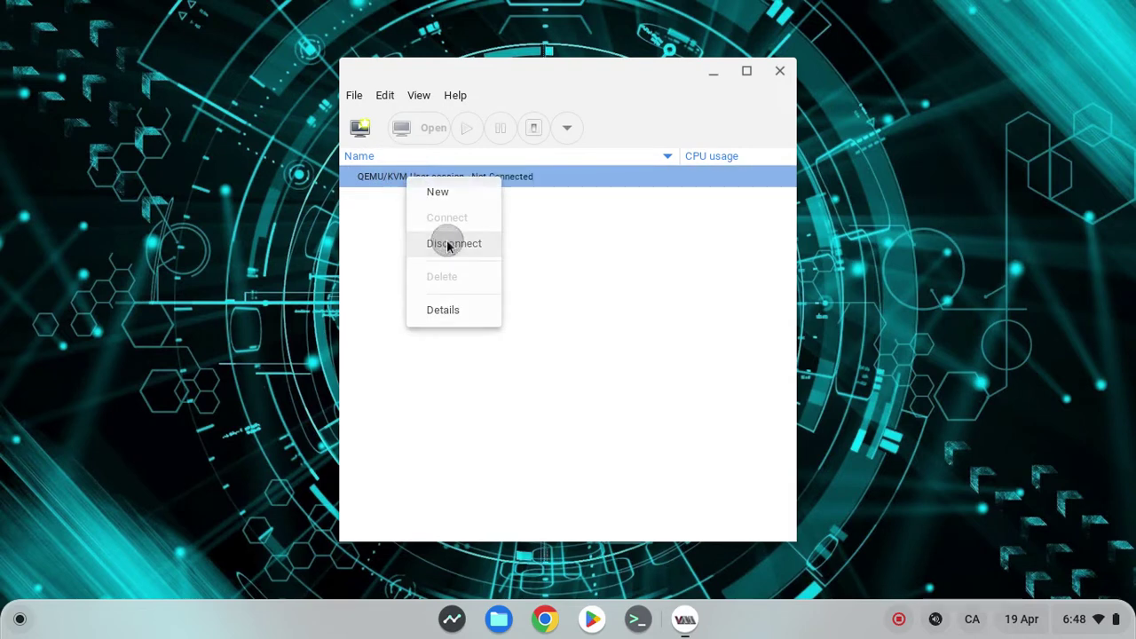
right_click(504, 180)
left_click(545, 283)
left_click(611, 353)
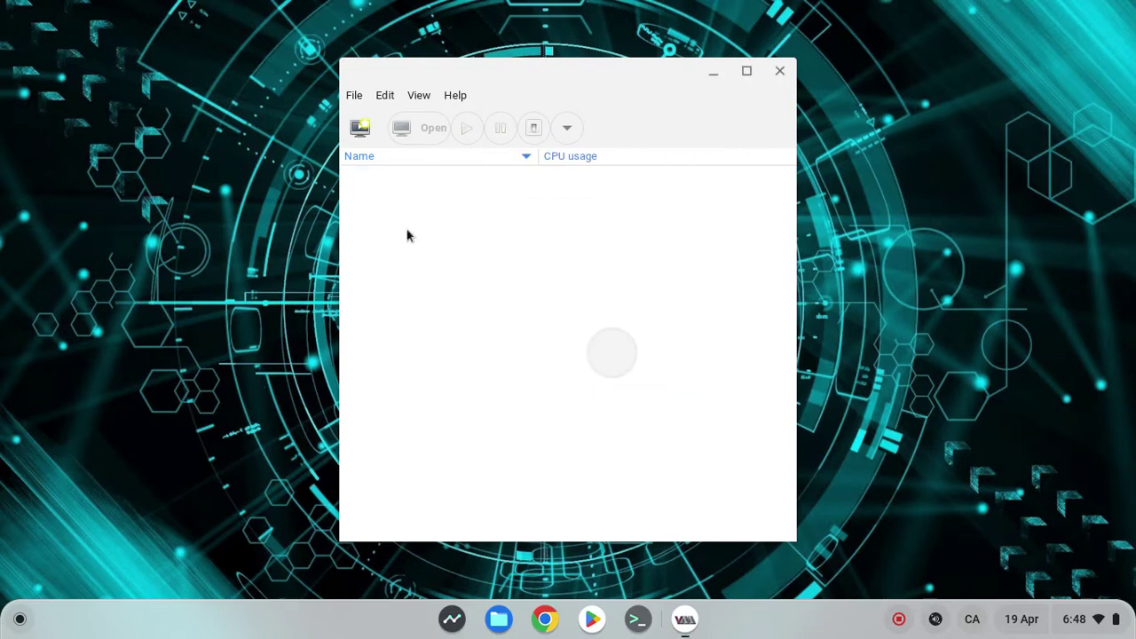
Step: Add a connection that uses the QEMU/KVM user session hypervisor, with autoconnect left enabled
left_click(356, 99)
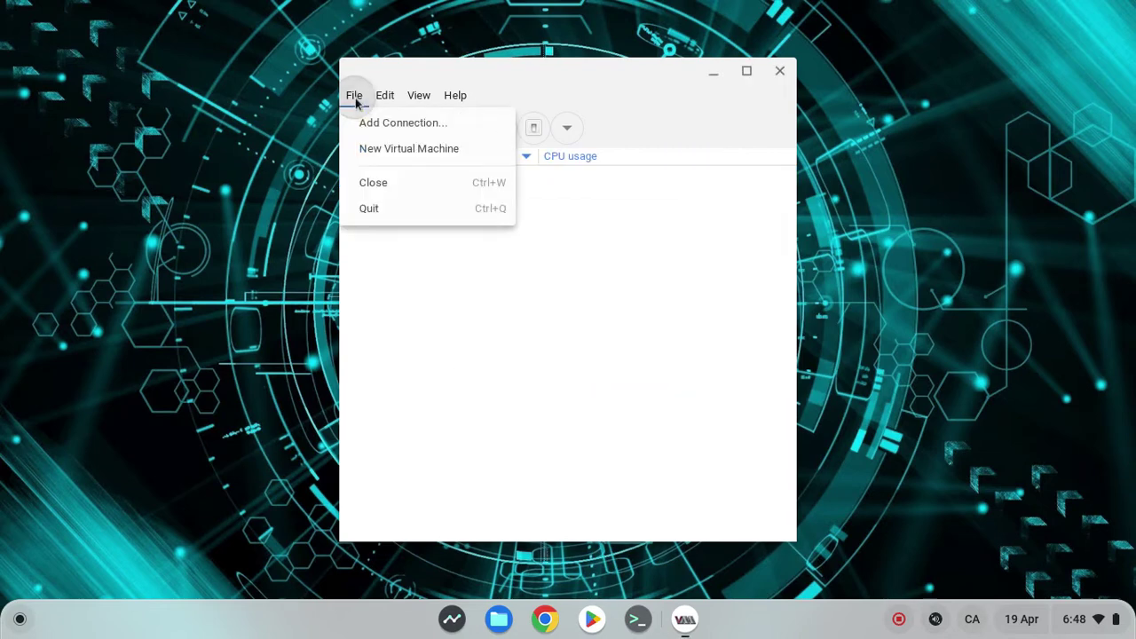
left_click(385, 119)
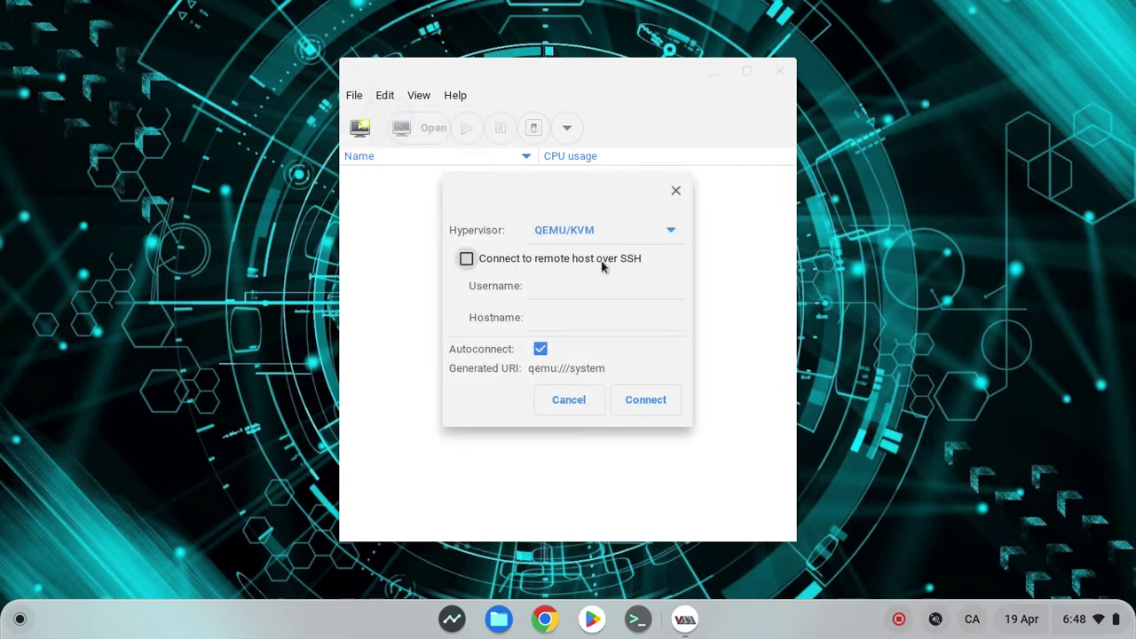
left_click(657, 240)
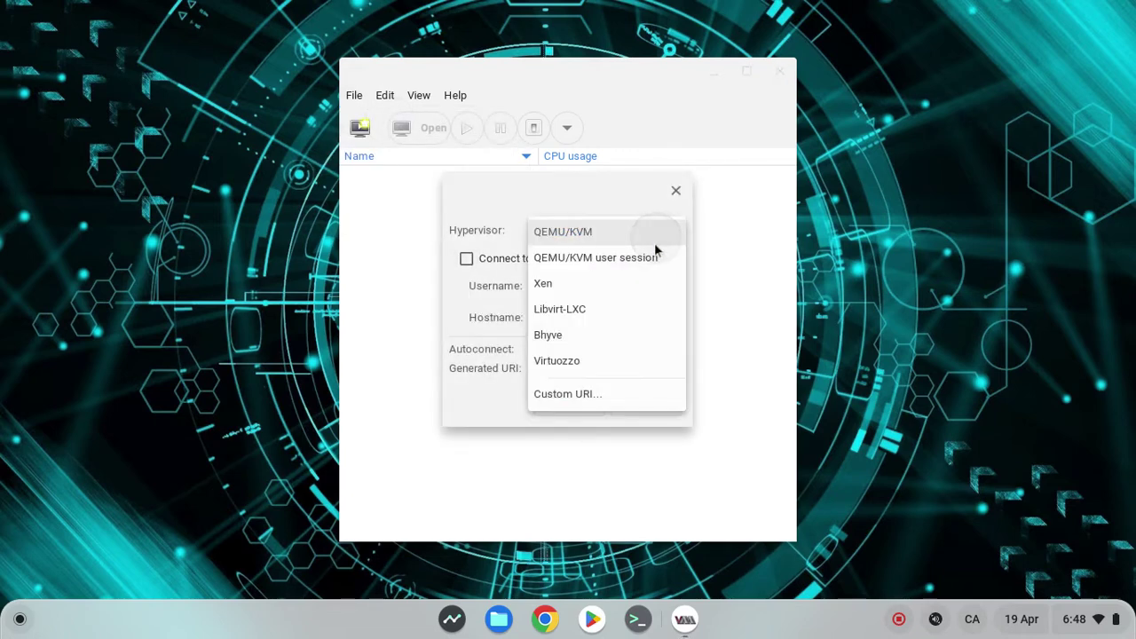
left_click(627, 261)
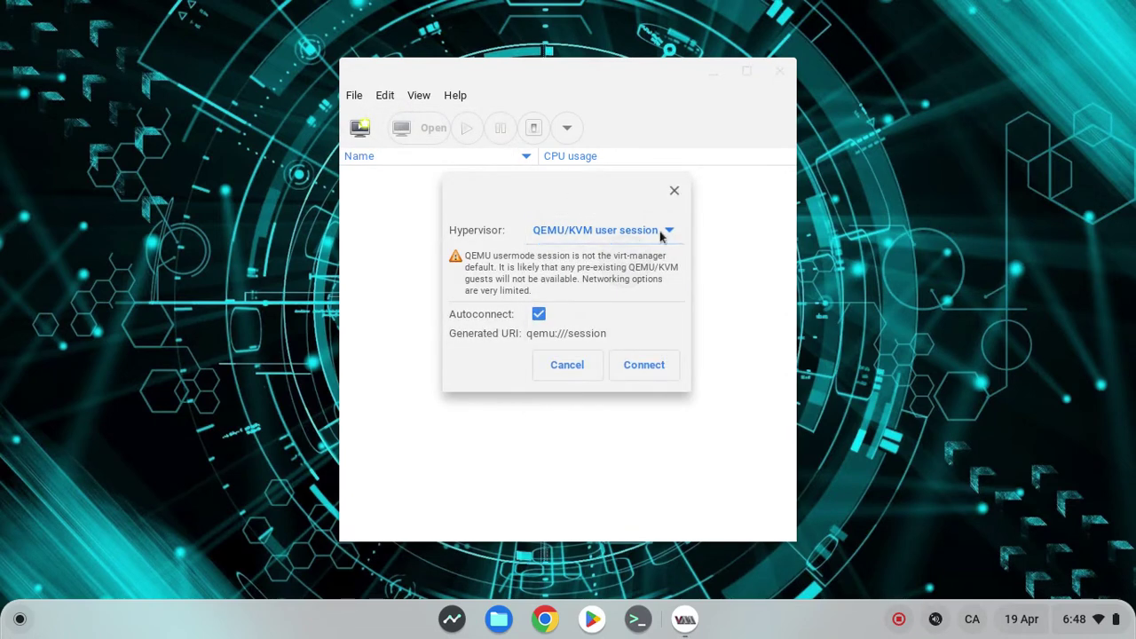
left_click(635, 364)
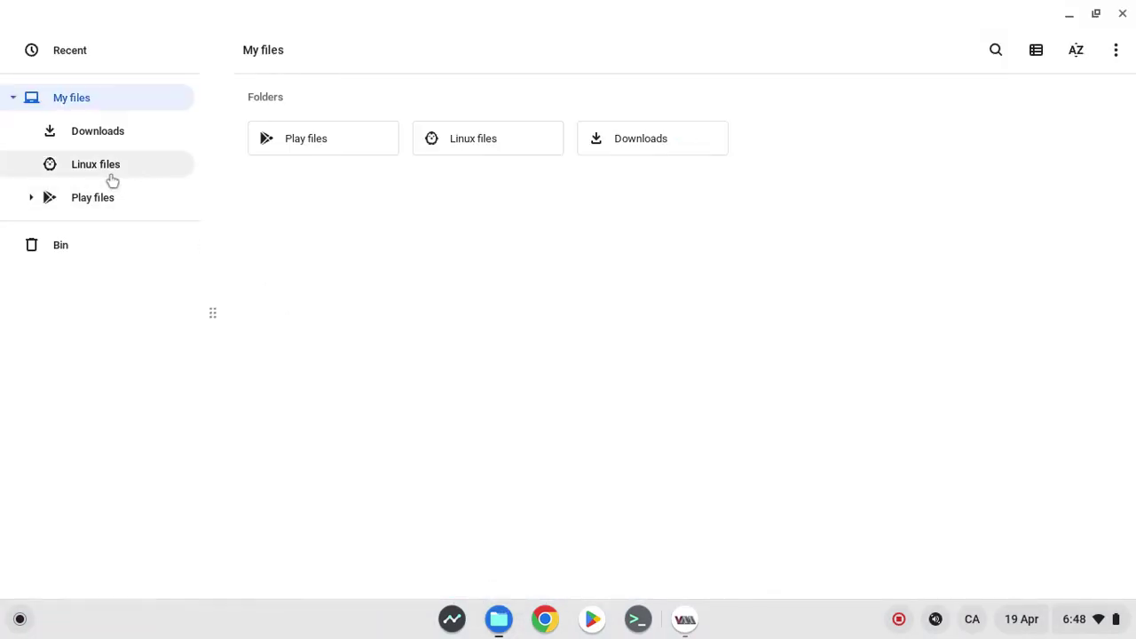
Step: Check the file info of the Debian ISO image stored in Linux files, and close the file browser
left_click(99, 133)
left_click(94, 164)
right_click(320, 213)
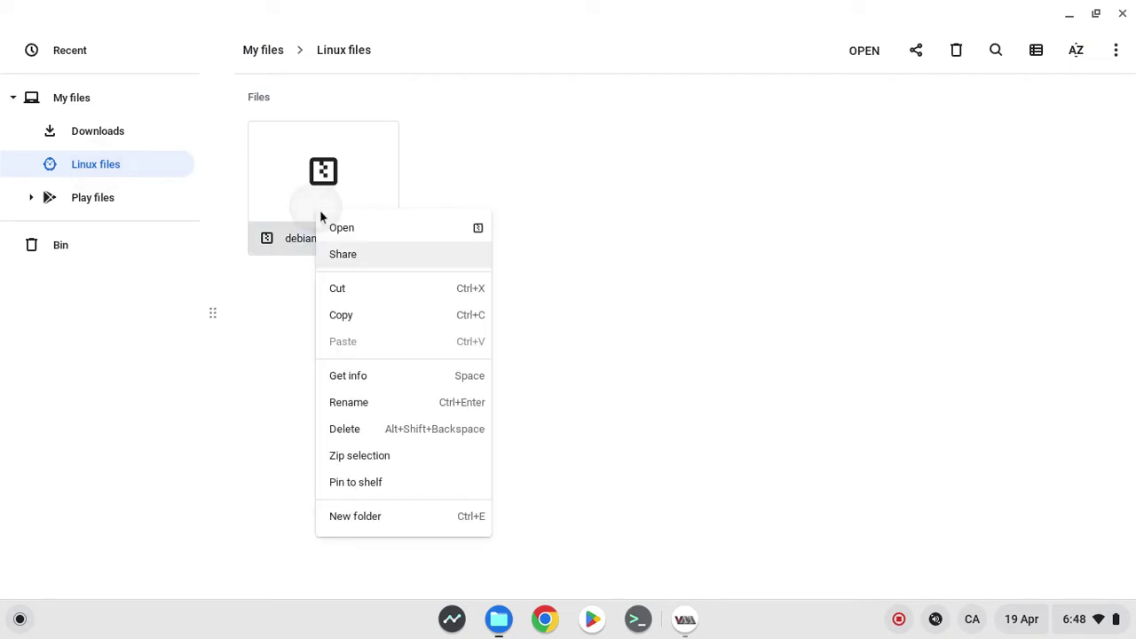
left_click(374, 386)
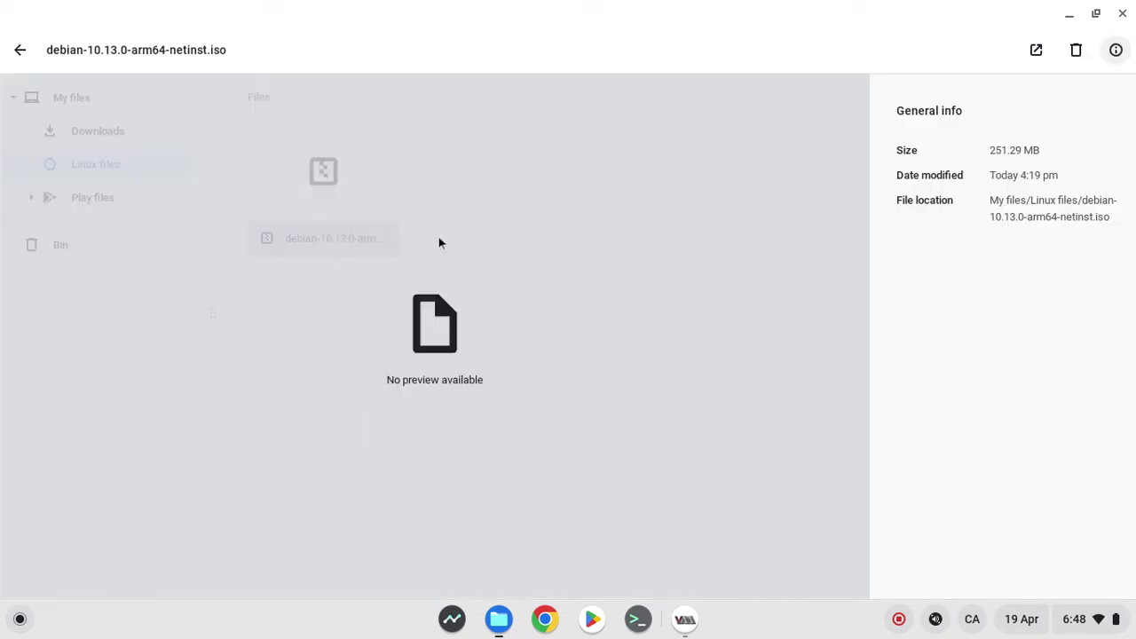
left_click(753, 191)
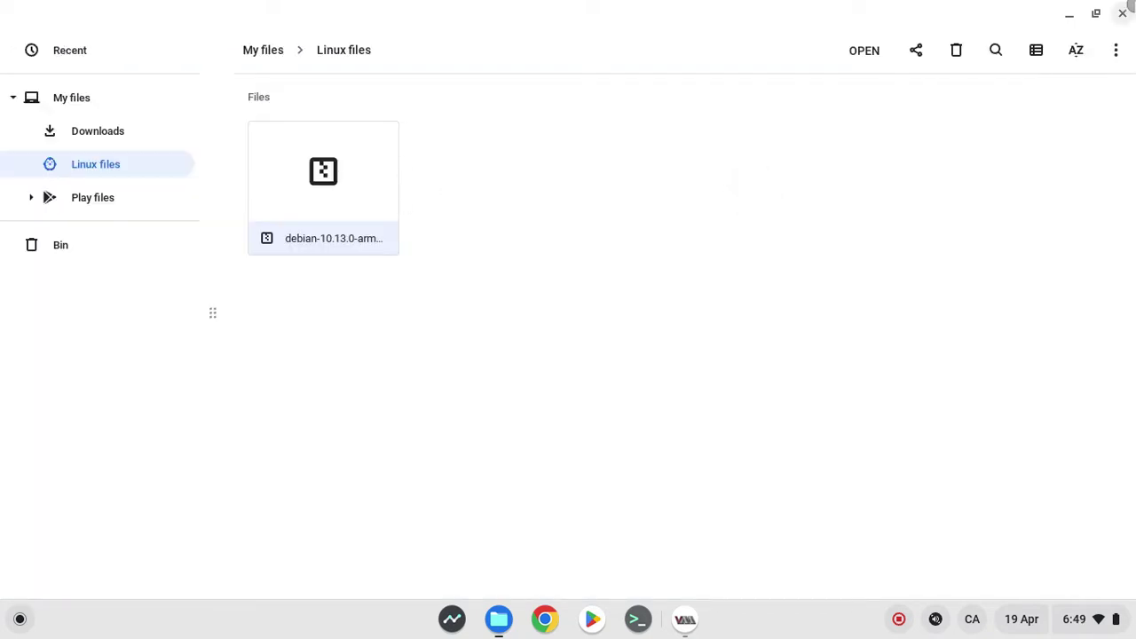
left_click(1123, 14)
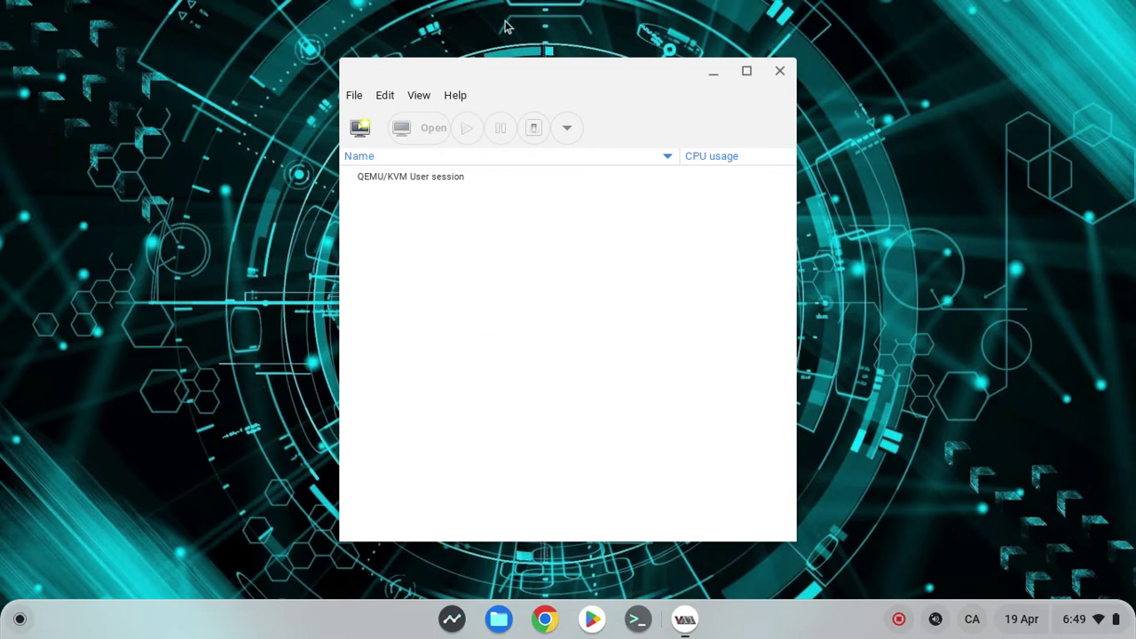
Step: Start creating a virtual machine that installs from local install media (ISO image or CDROM)
left_click(361, 127)
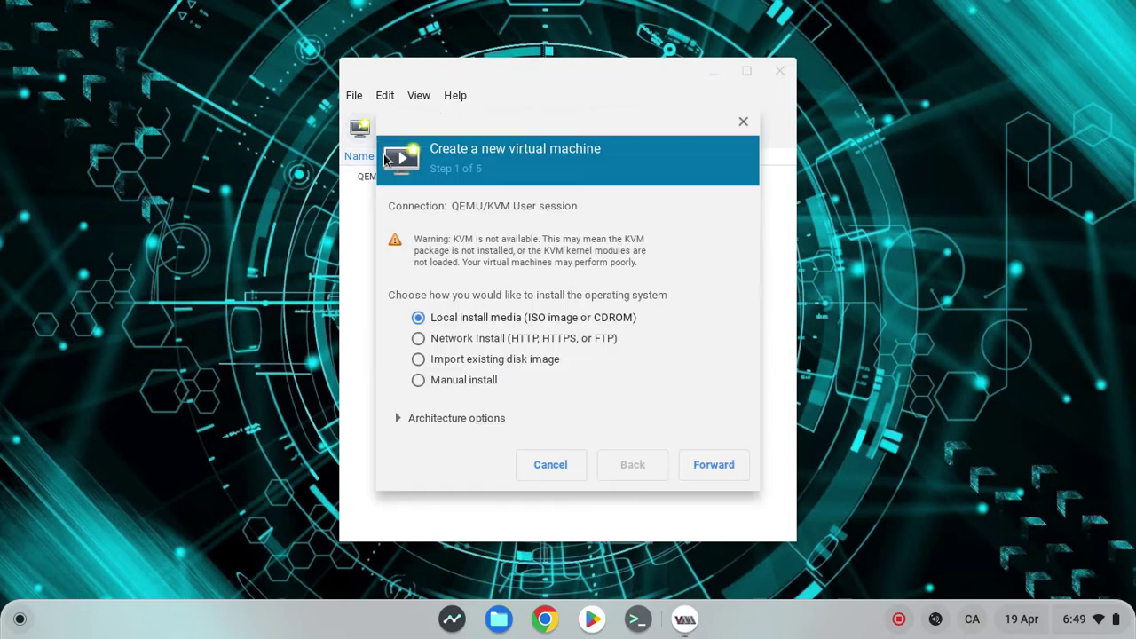
left_click(417, 316)
left_click(693, 464)
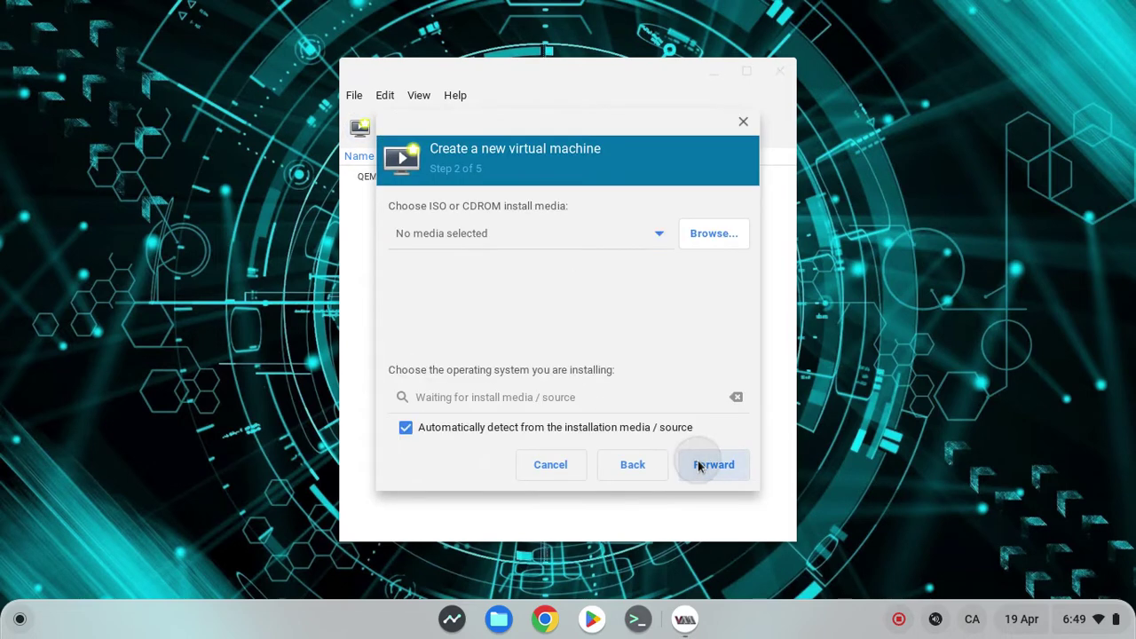
Step: Choose the local file debian-10.13.0-arm64-netinst.iso as install media, keeping automatic operating system detection enabled
left_click(711, 238)
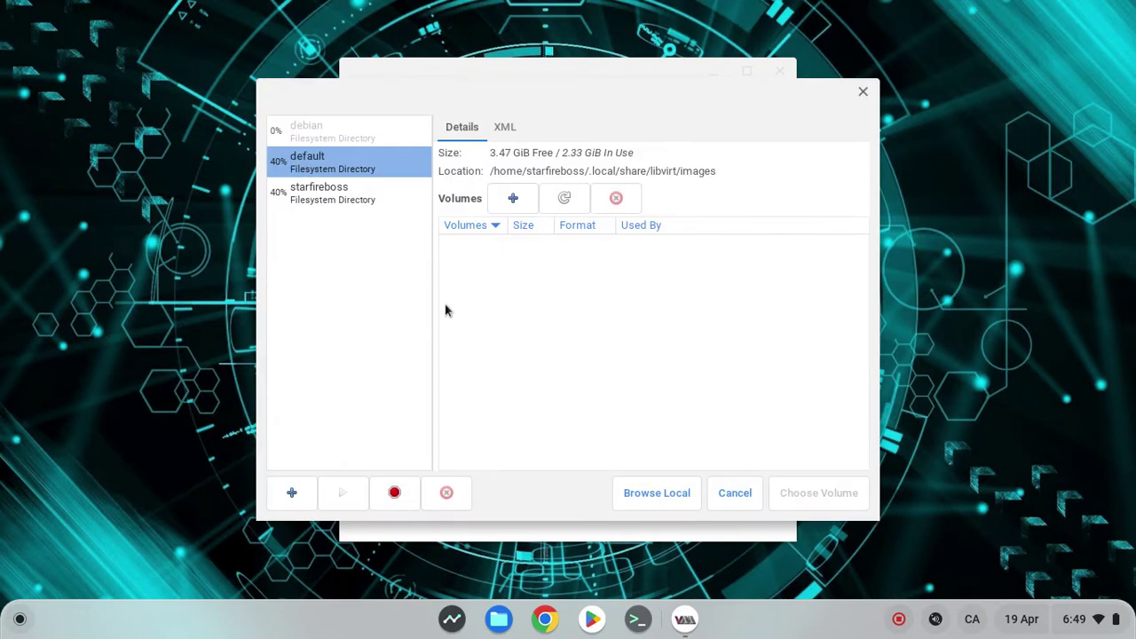
left_click(646, 499)
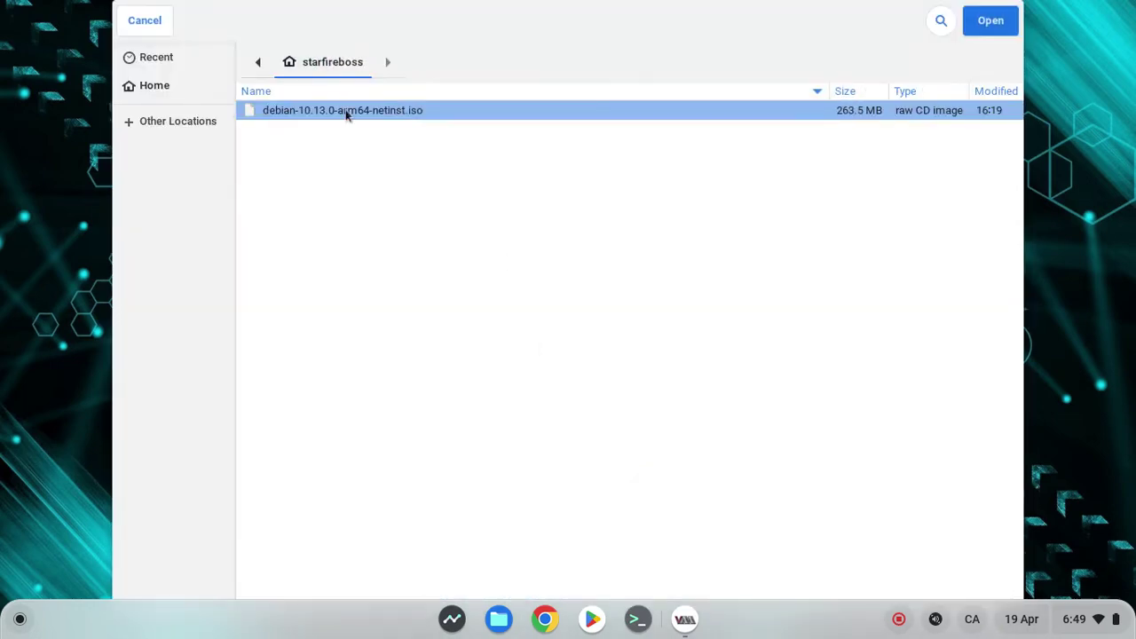
left_click(399, 110)
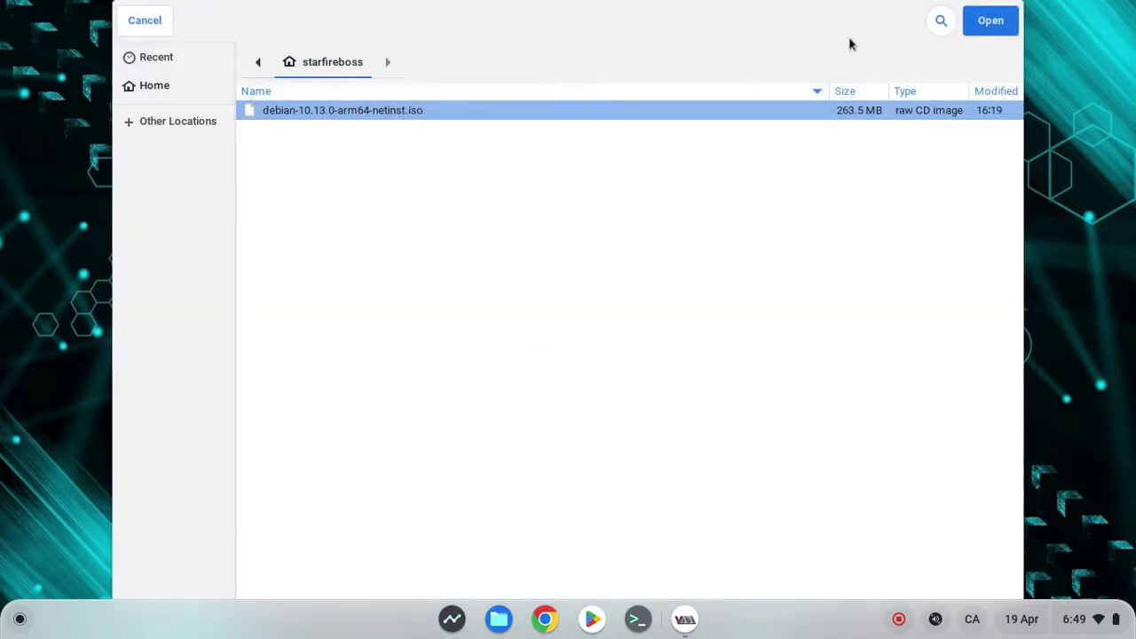
left_click(988, 21)
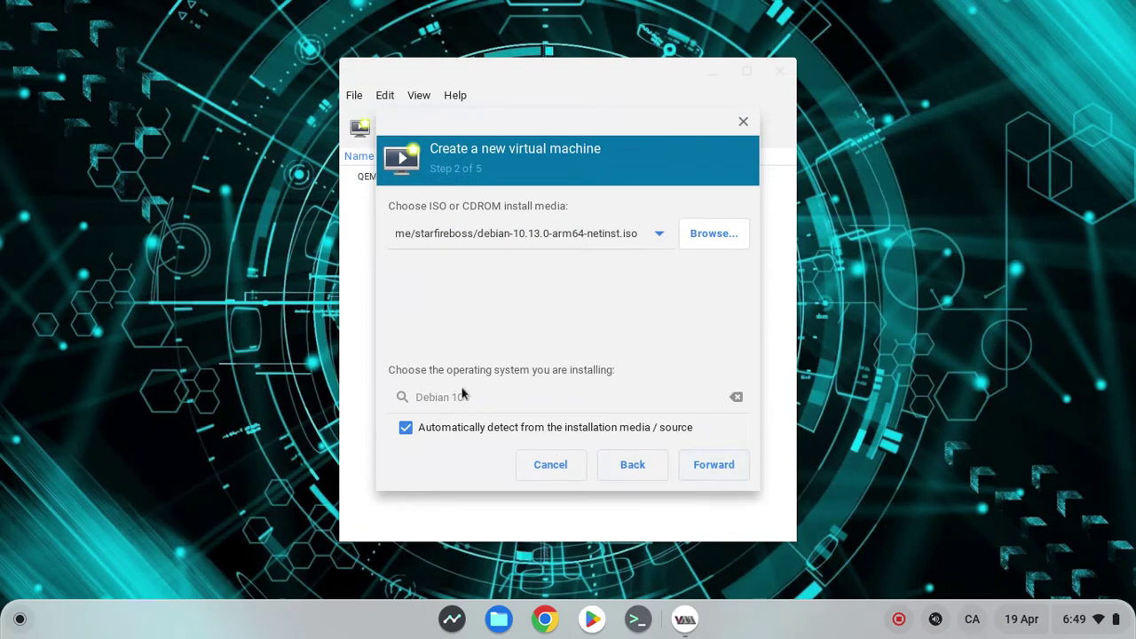
left_click(403, 435)
left_click(408, 429)
left_click(710, 466)
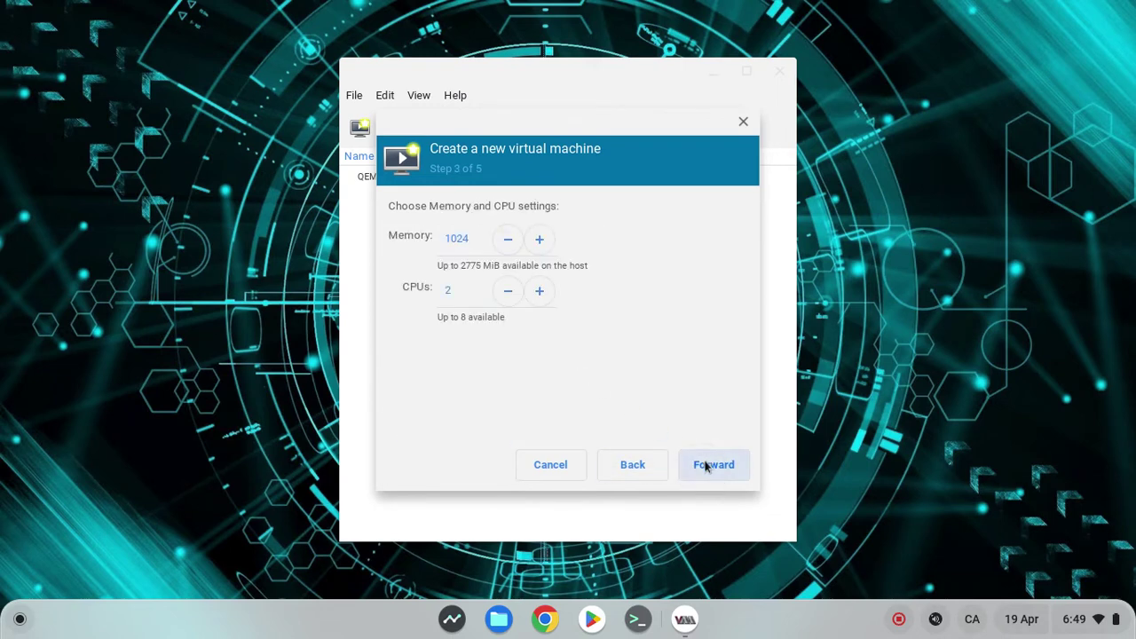
Step: Accept 1024 MiB memory, 2 CPUs and a 20 GiB disk, and finish the wizard with configuration customization before install enabled
left_click(706, 471)
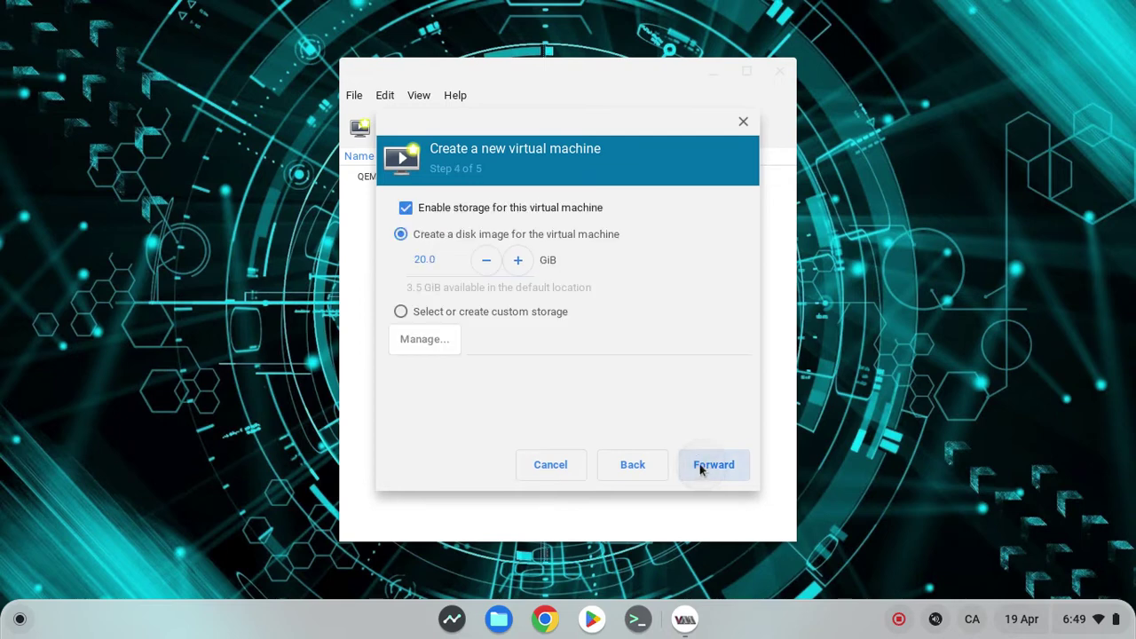
left_click(699, 472)
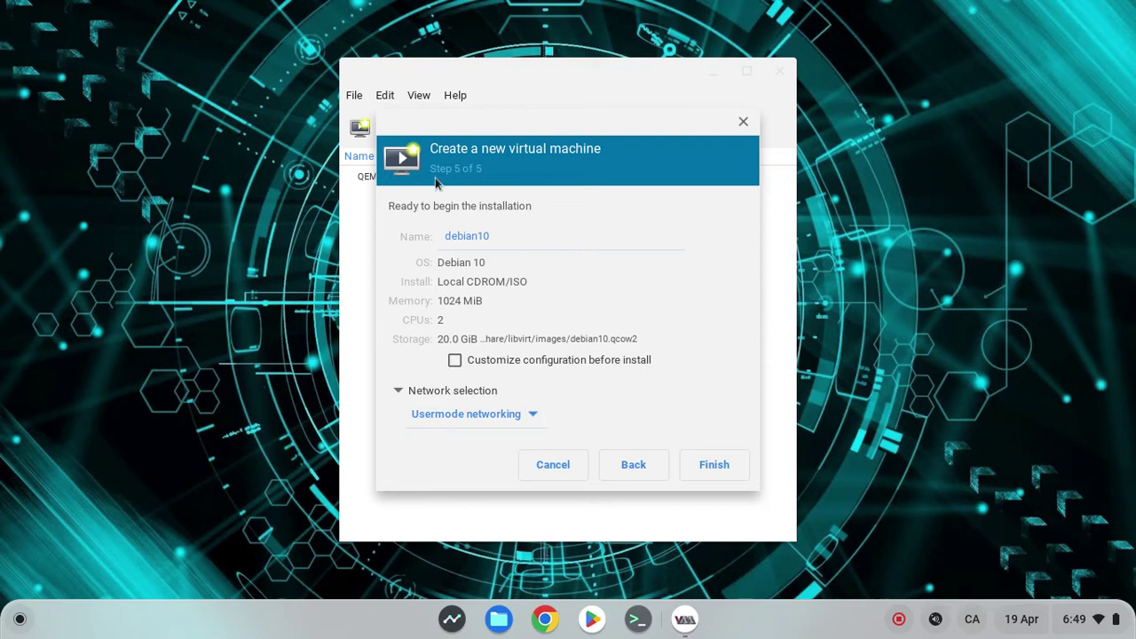
left_click(456, 364)
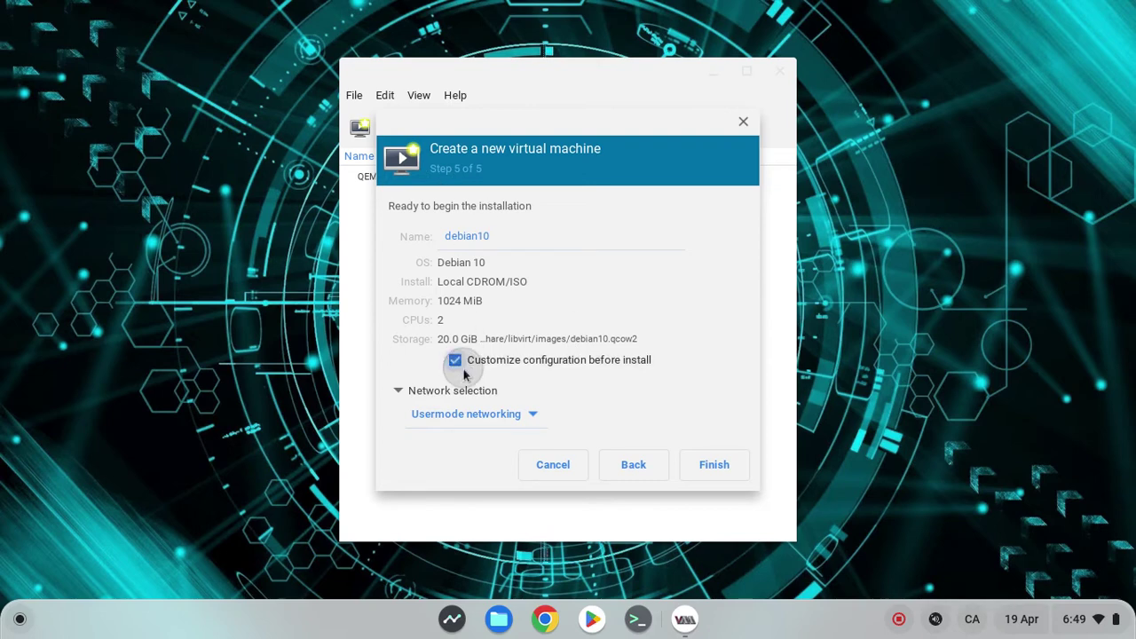
left_click(711, 467)
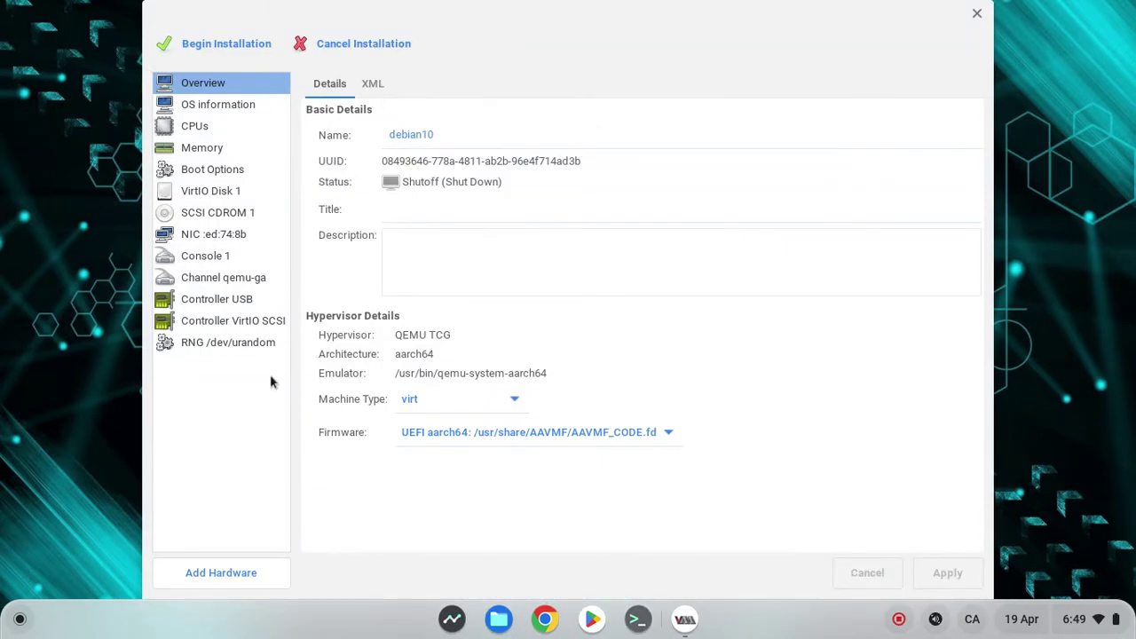
Step: Select UEFI aarch64: /usr/share/AAVMF/AAVMF_CODE.fd as the virtual machine's firmware
left_click(603, 439)
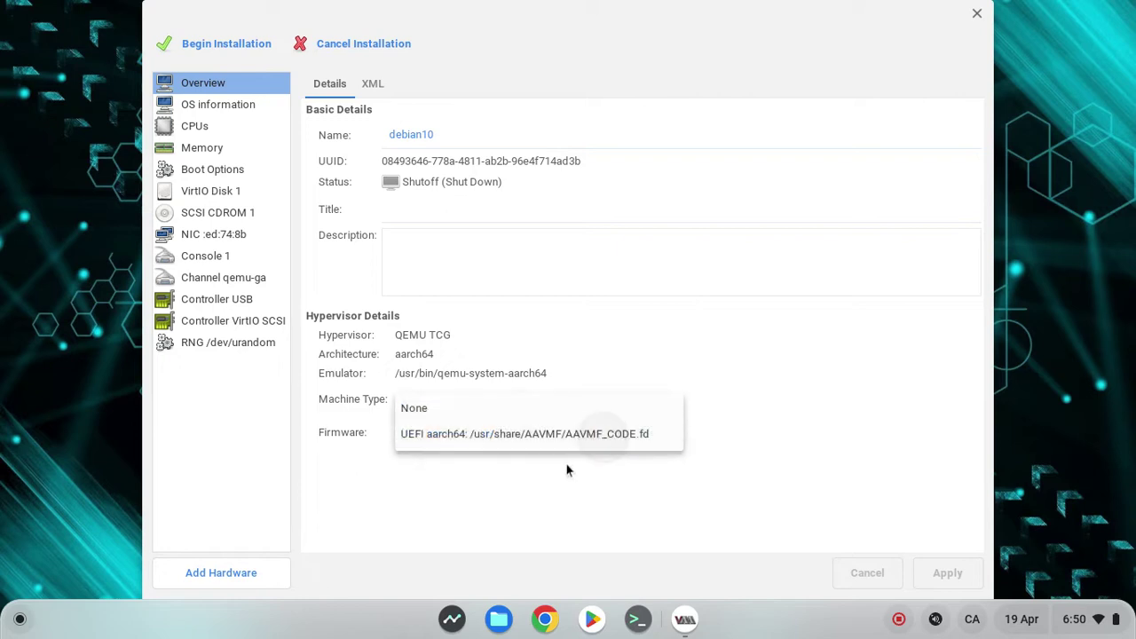
left_click(425, 433)
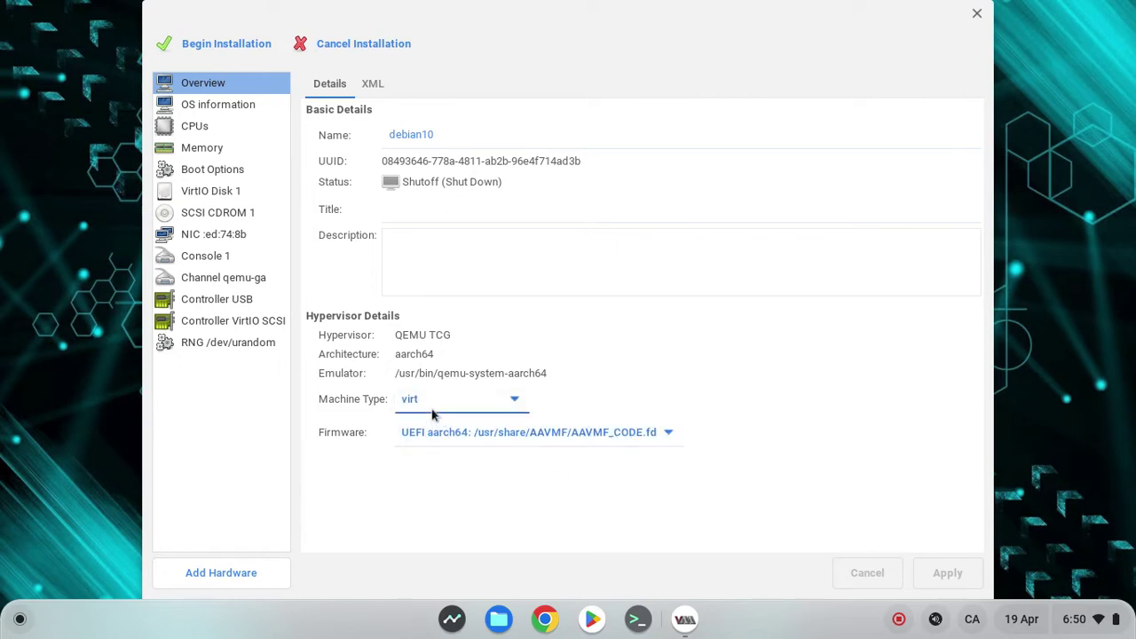
Step: Examine the virtual machine's CPU settings and its XML definition, including the clock and devices sections
left_click(237, 132)
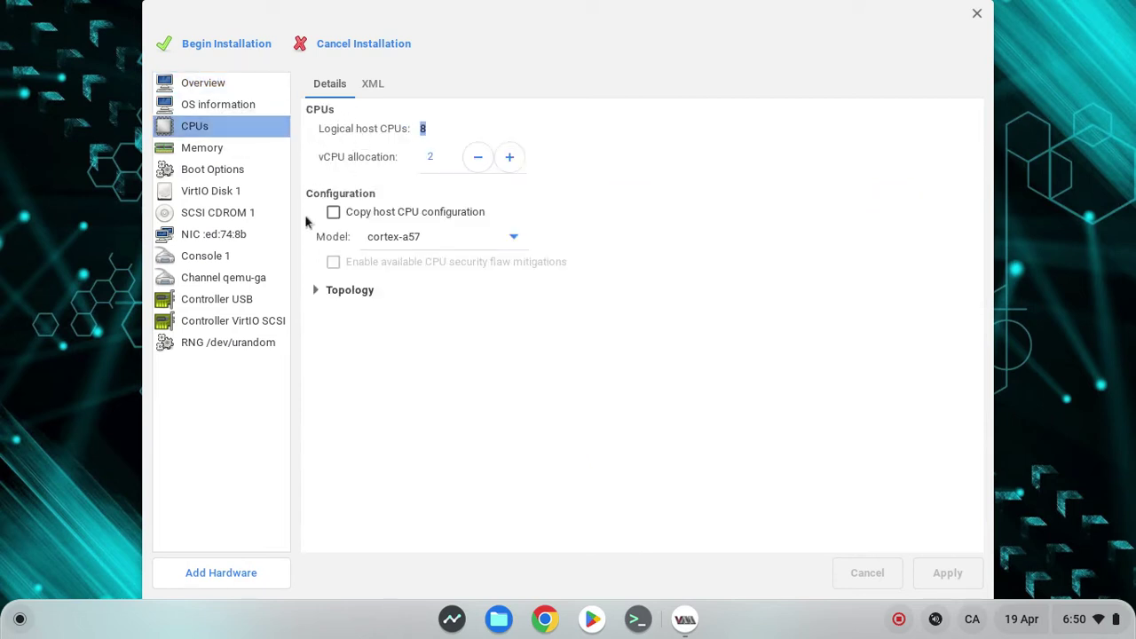
left_click(360, 83)
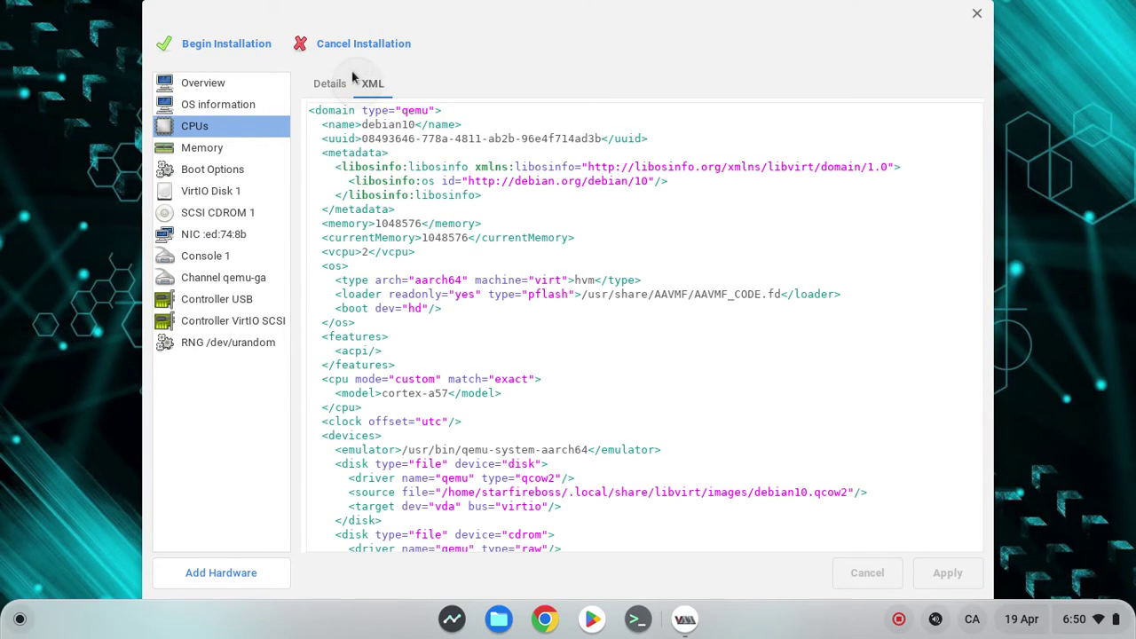
scroll(353, 213, "down", 5)
scroll(353, 213, "down", 3)
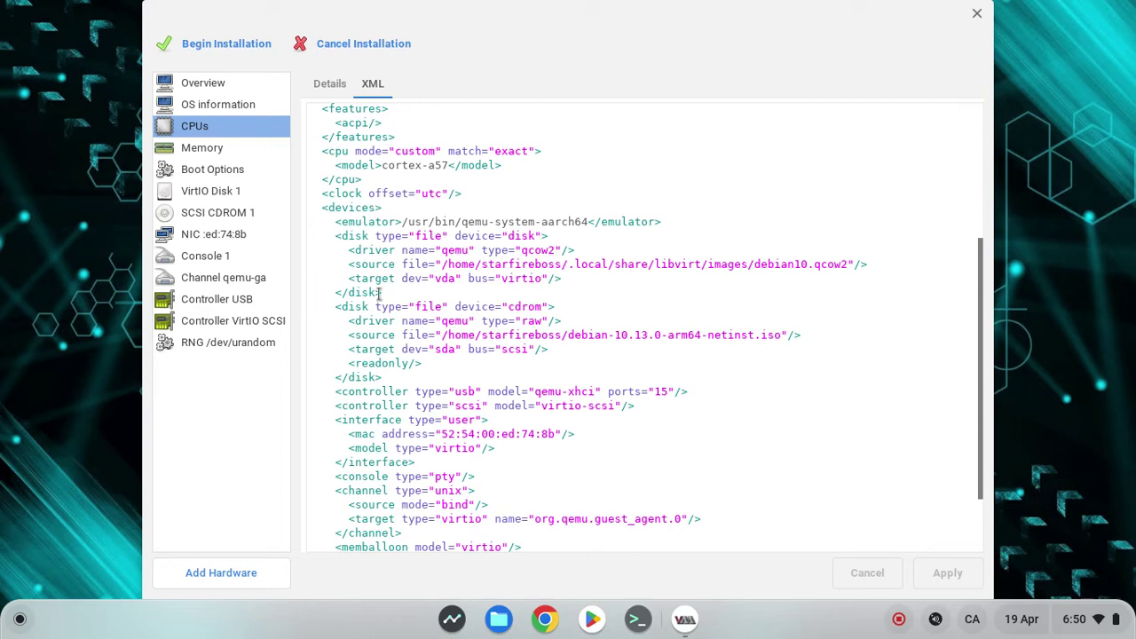
left_click(449, 205)
left_click(432, 193)
scroll(391, 179, "up", 5)
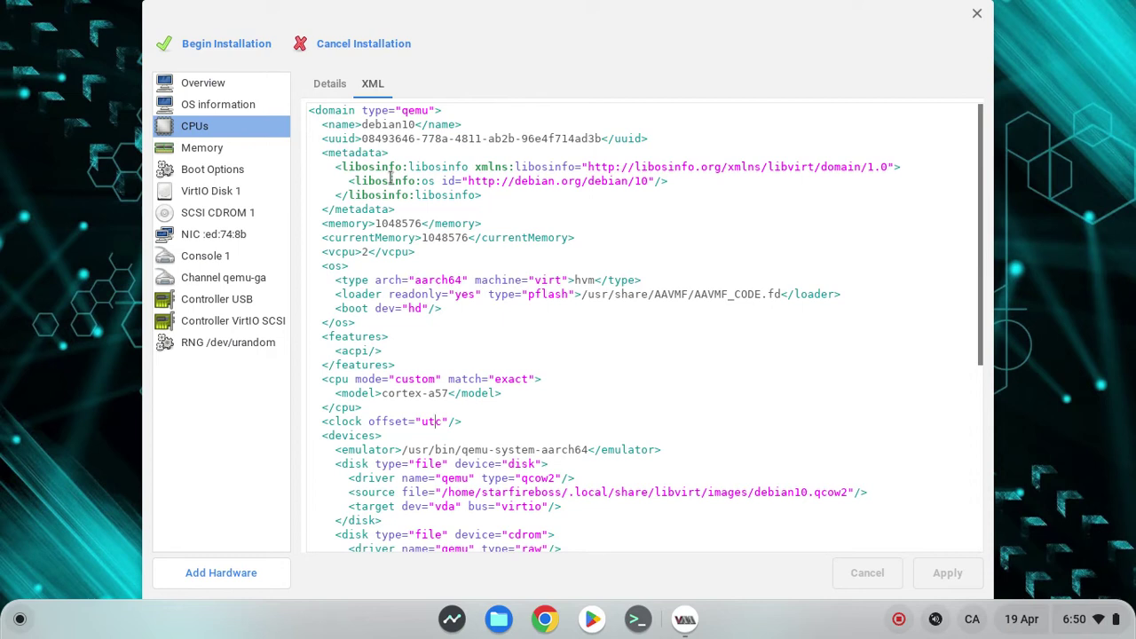
triple_click(364, 435)
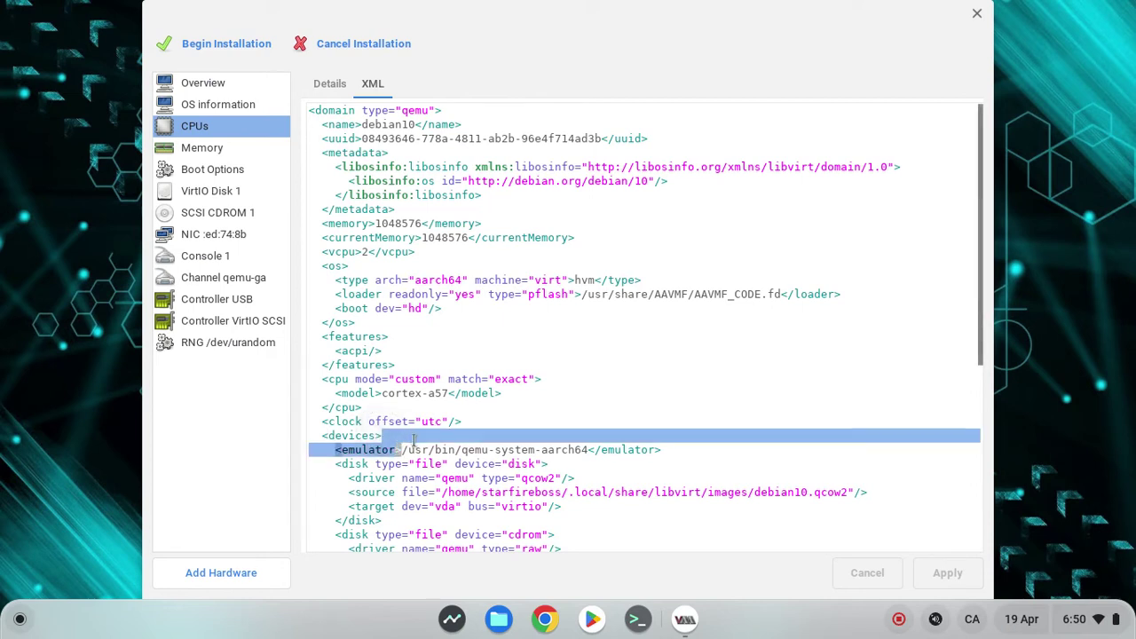
Step: Examine the virtual machine's memory details, including total host memory and the current and maximum allocations
left_click(410, 435)
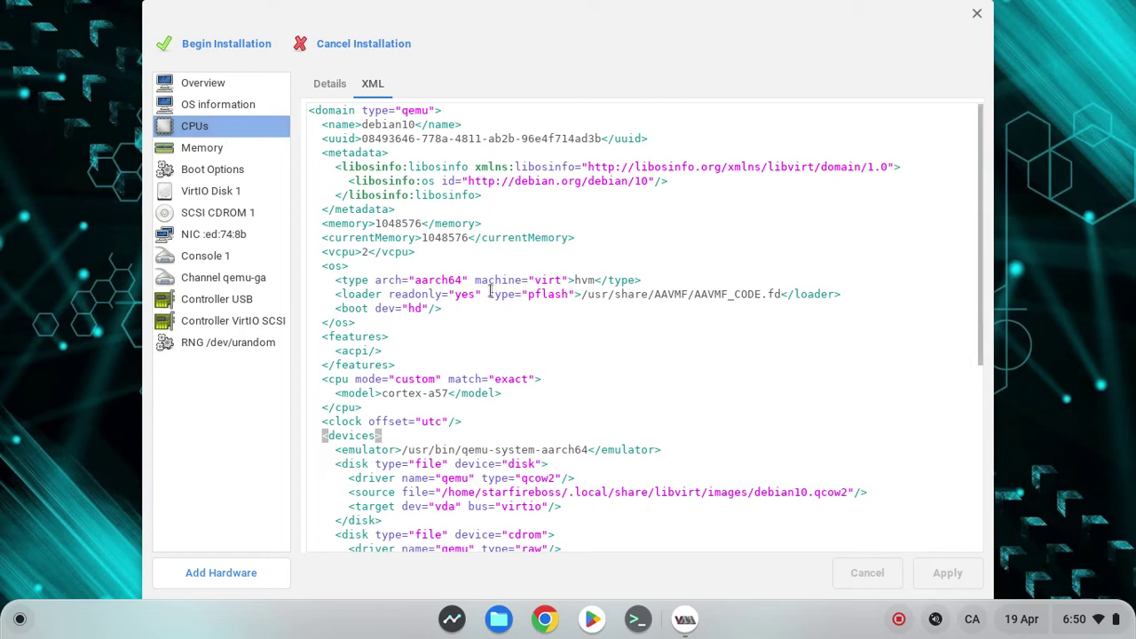
left_click(231, 151)
left_click(323, 92)
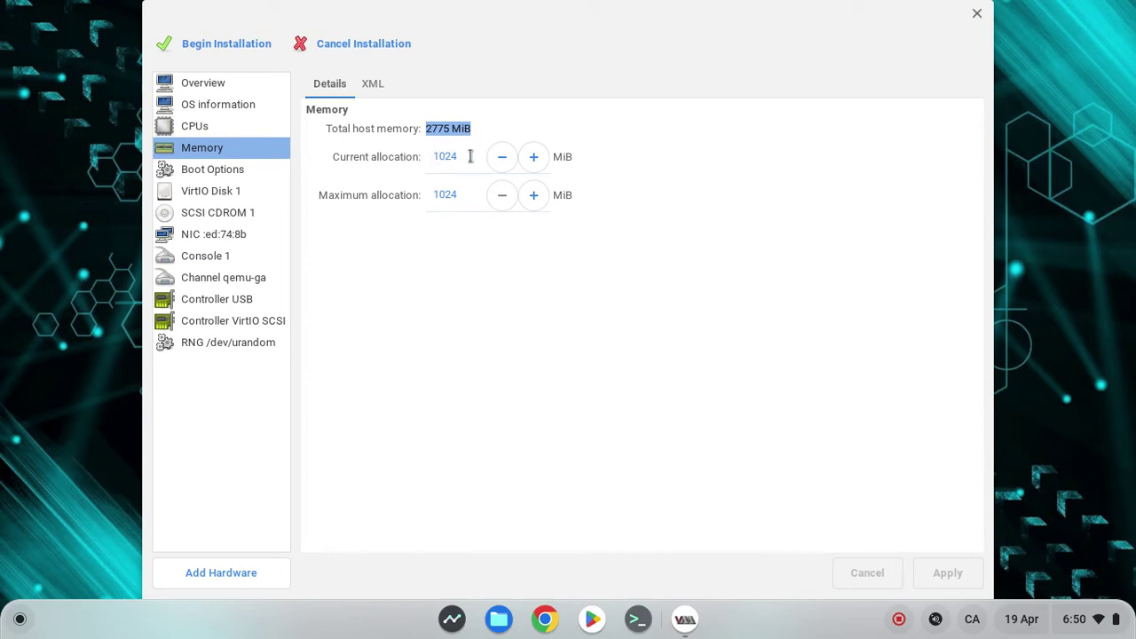
Step: Switch the disk bus of VirtIO Disk 1 to SATA and back to VirtIO, and apply the setting
left_click(227, 202)
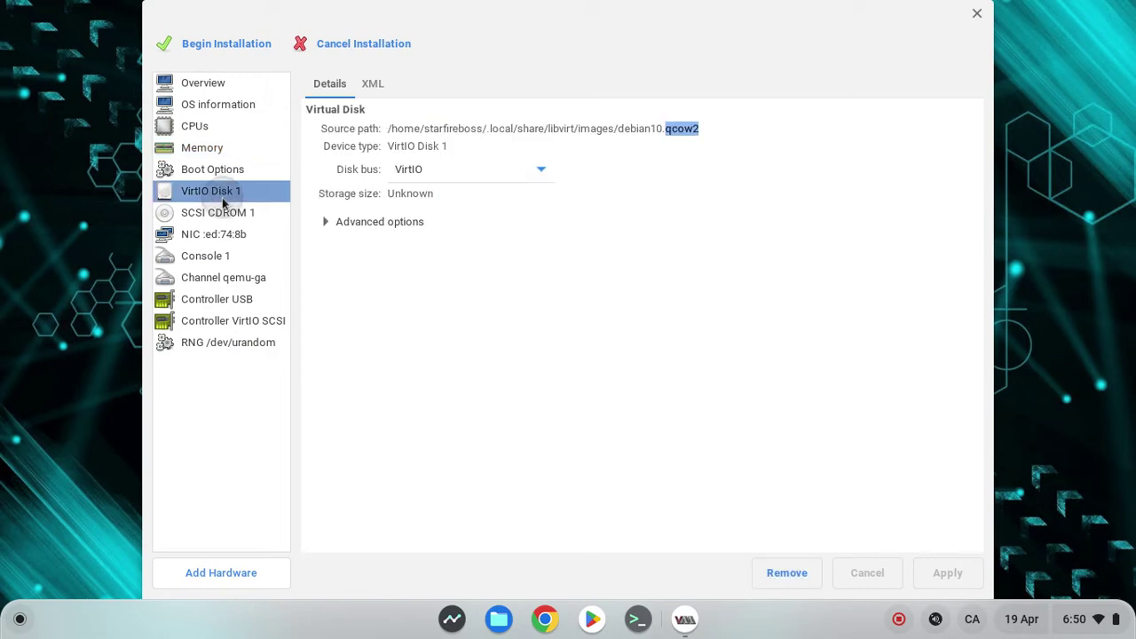
left_click(538, 169)
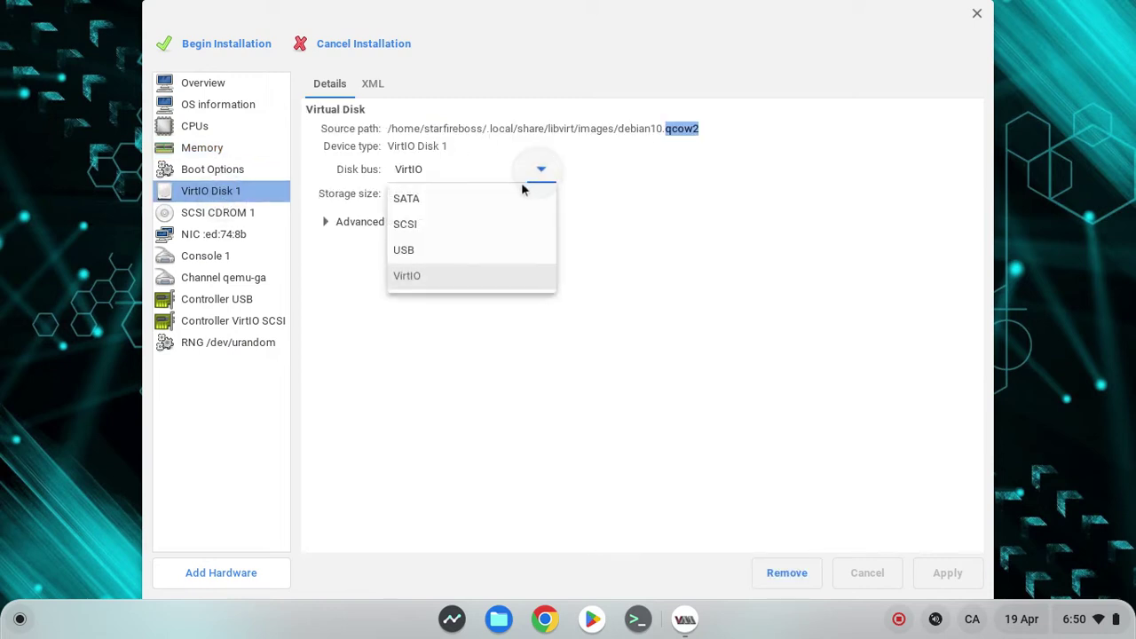
left_click(473, 202)
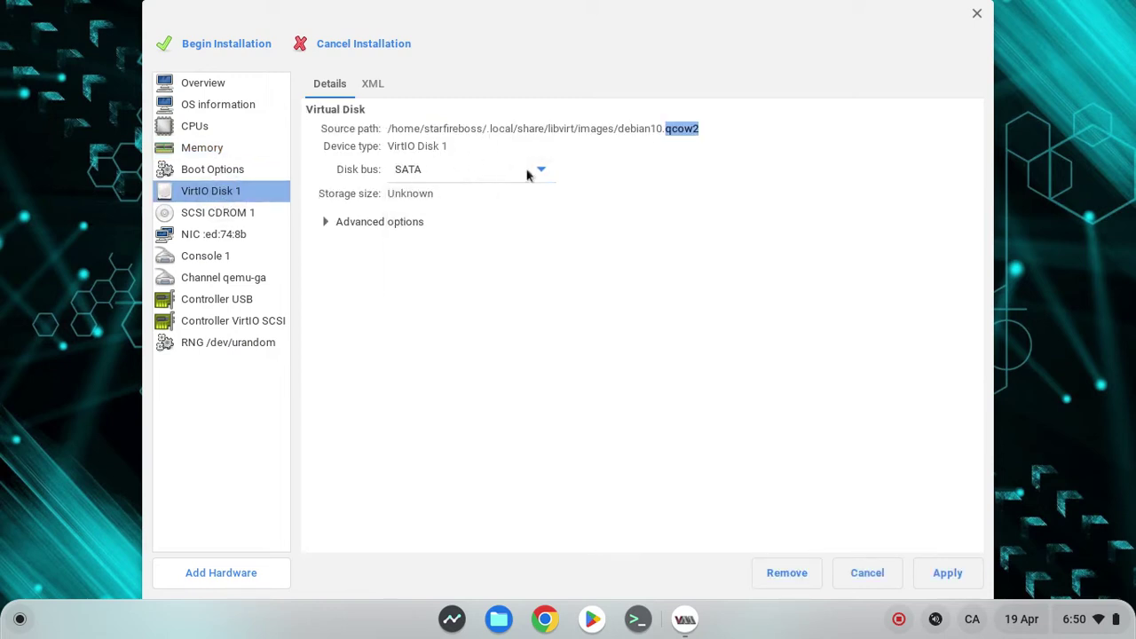
left_click(536, 169)
left_click(492, 281)
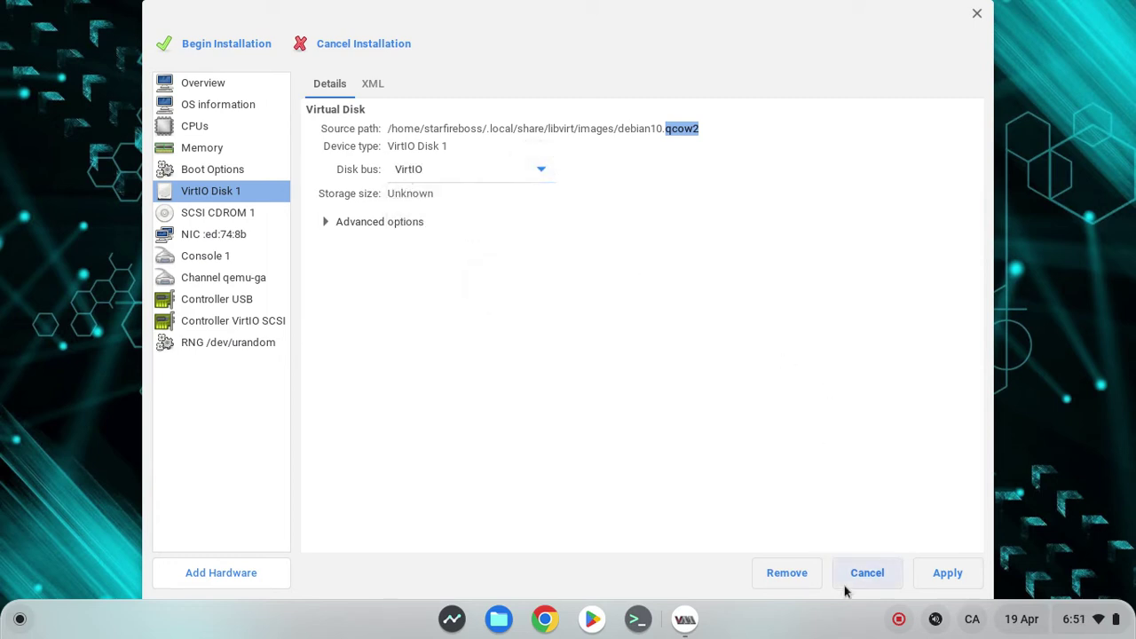
left_click(959, 578)
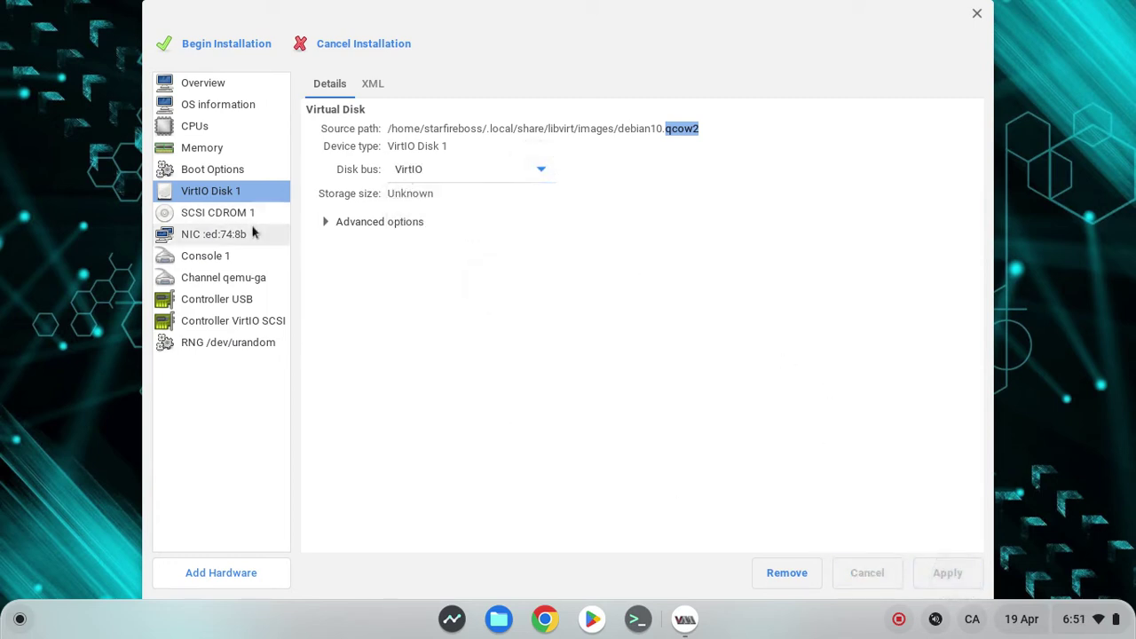
Step: Check the device models available for the virtual network interface, keeping virtio selected
left_click(204, 238)
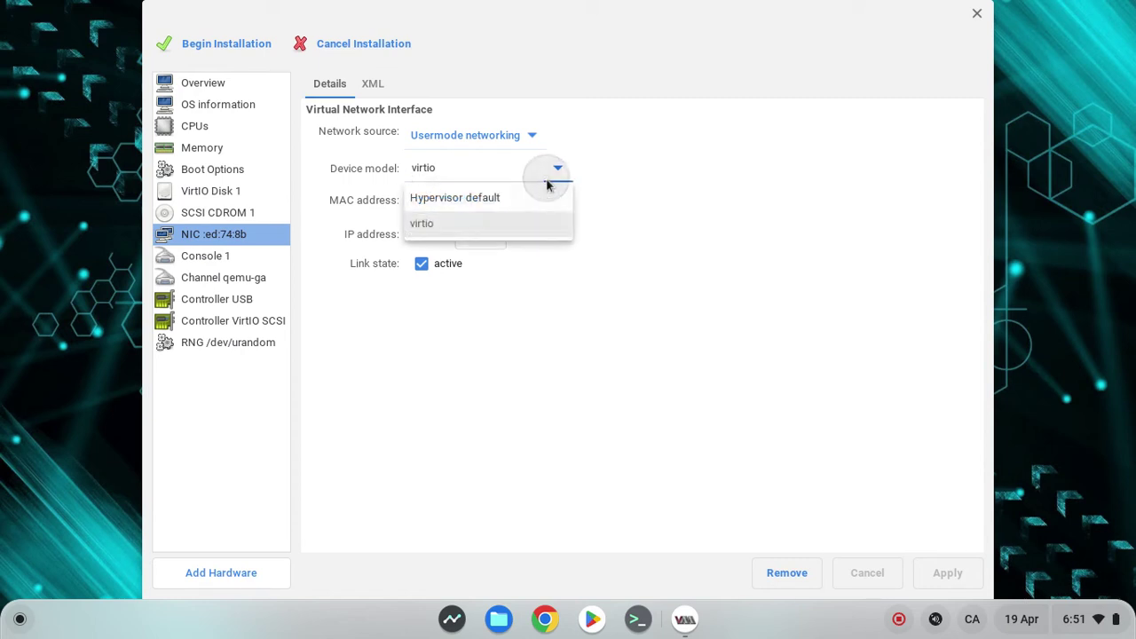
left_click(495, 230)
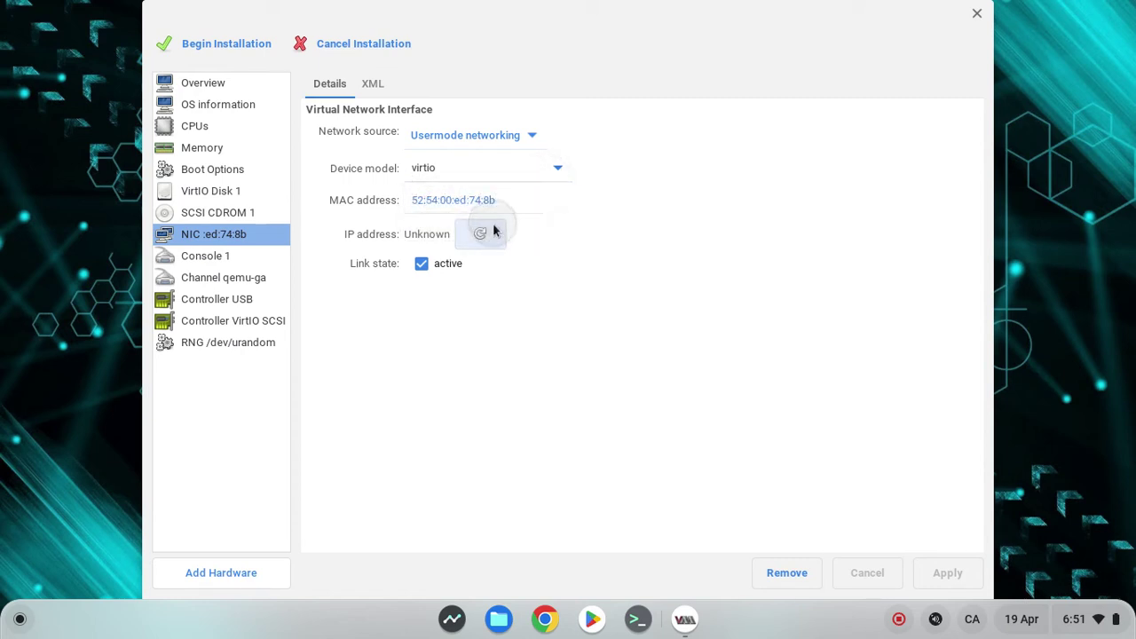
Step: Add a CDROM storage device to the virtual machine, using the local file debian-10.13.0-arm64-netinst.iso as its custom storage
left_click(196, 575)
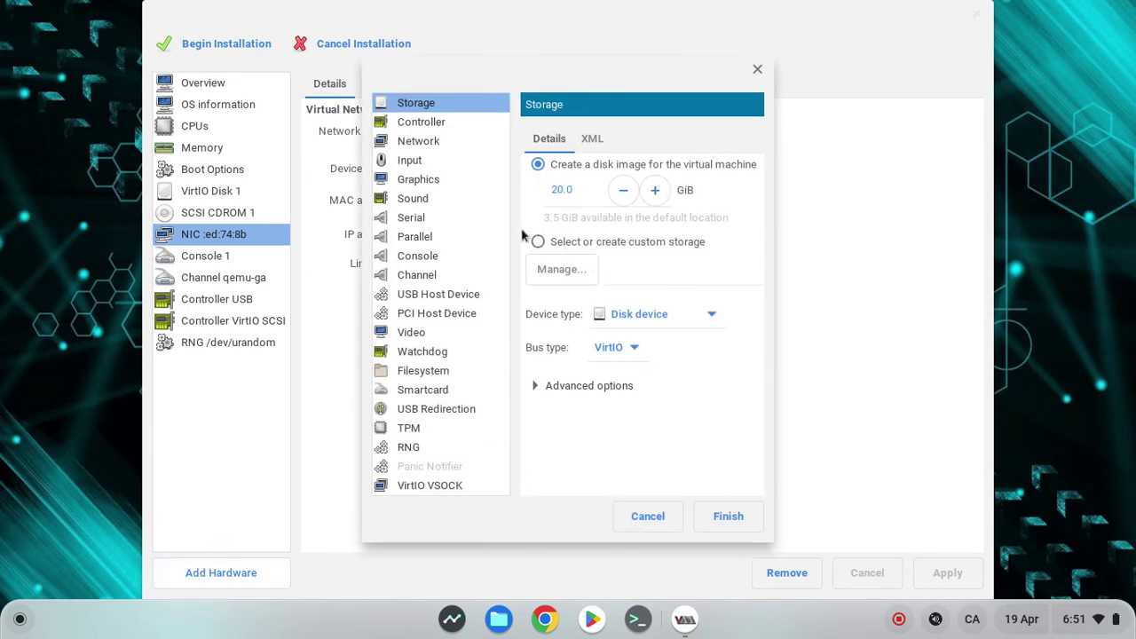
left_click(410, 104)
left_click(693, 323)
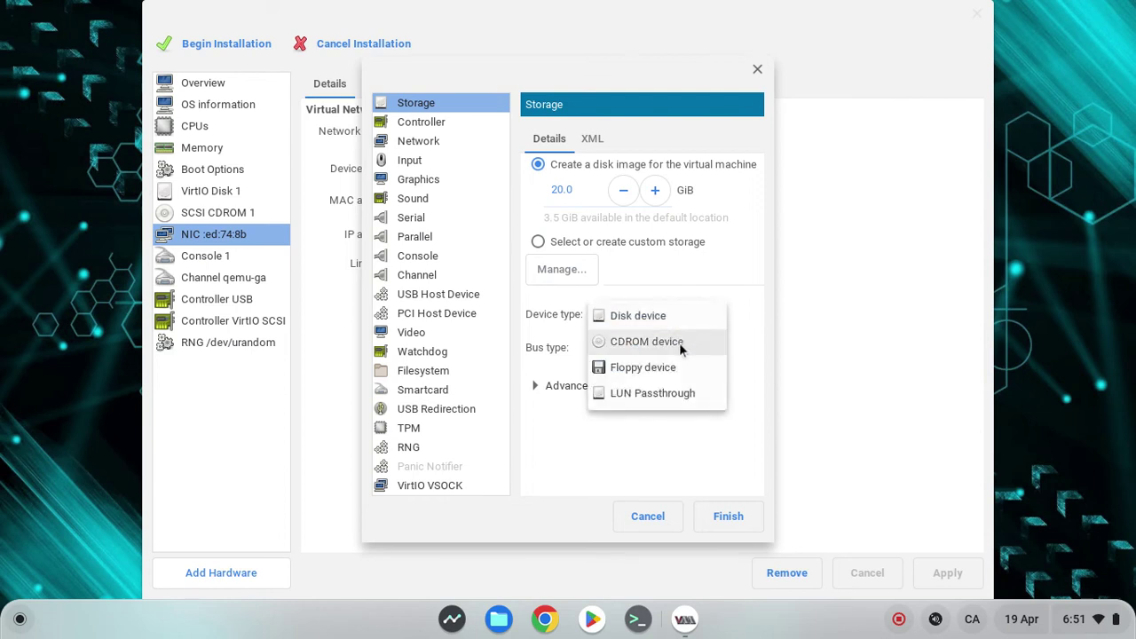
left_click(681, 347)
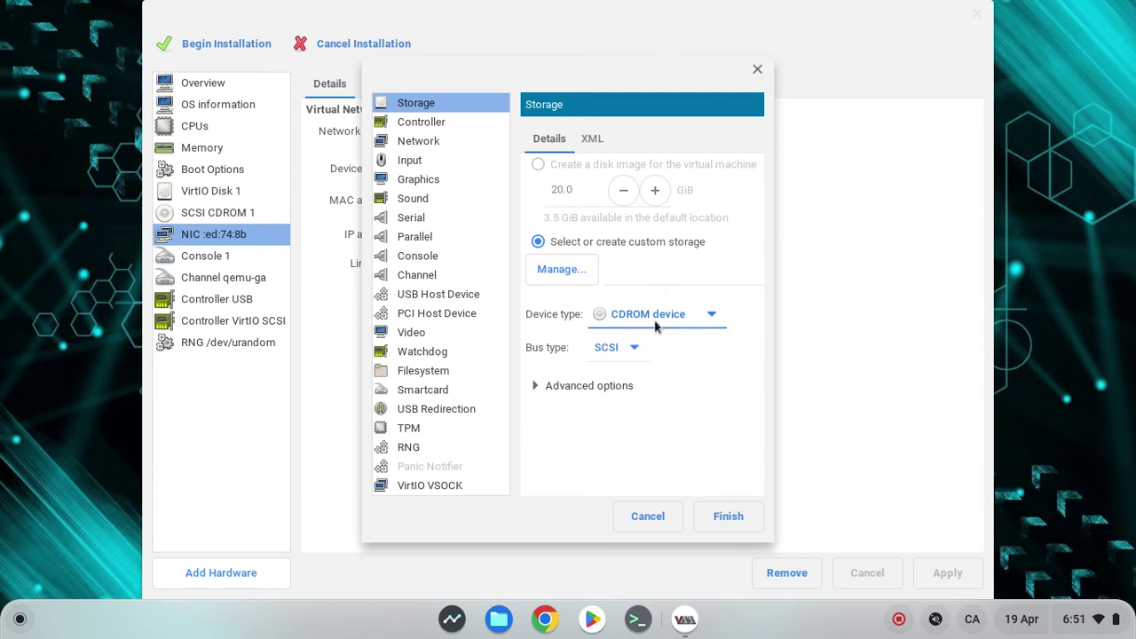
left_click(563, 269)
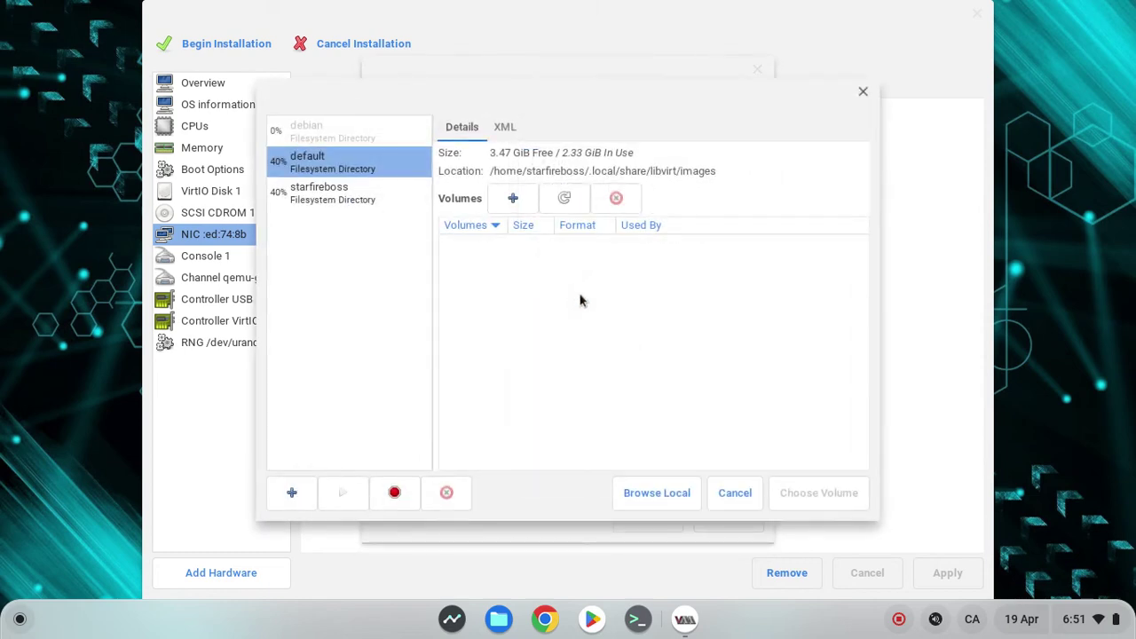
left_click(662, 497)
left_click(389, 111)
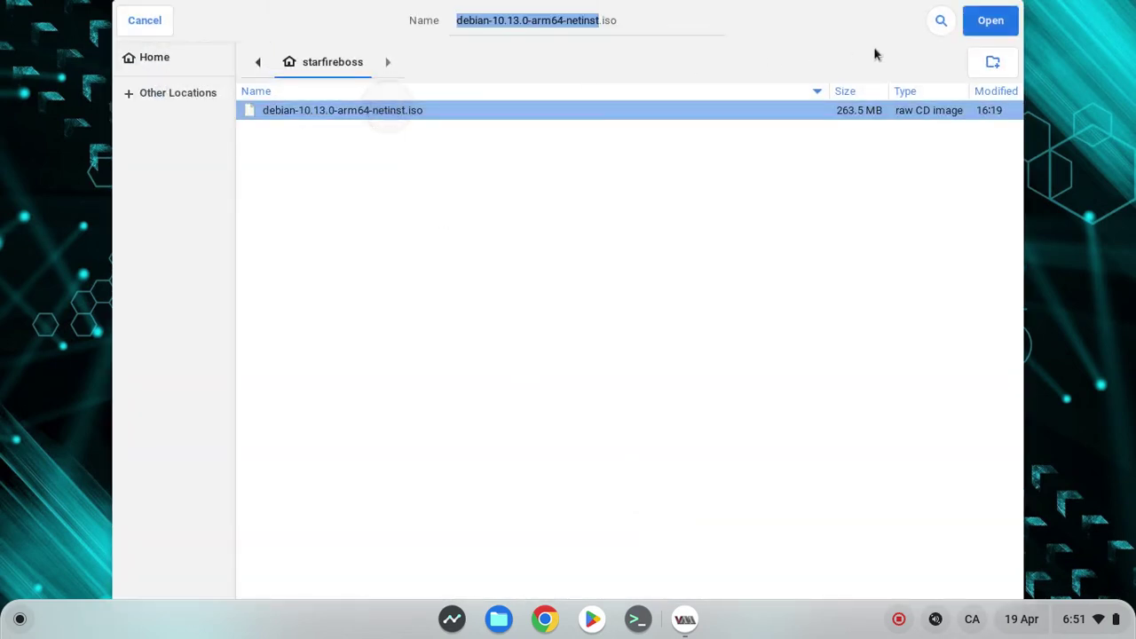
left_click(991, 21)
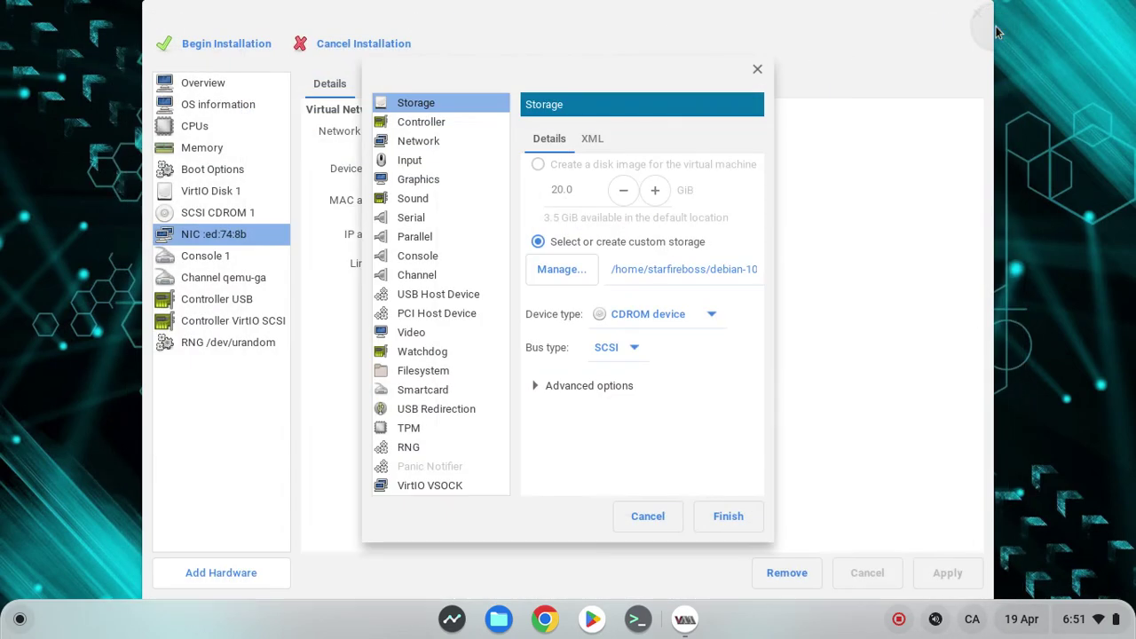
left_click(740, 524)
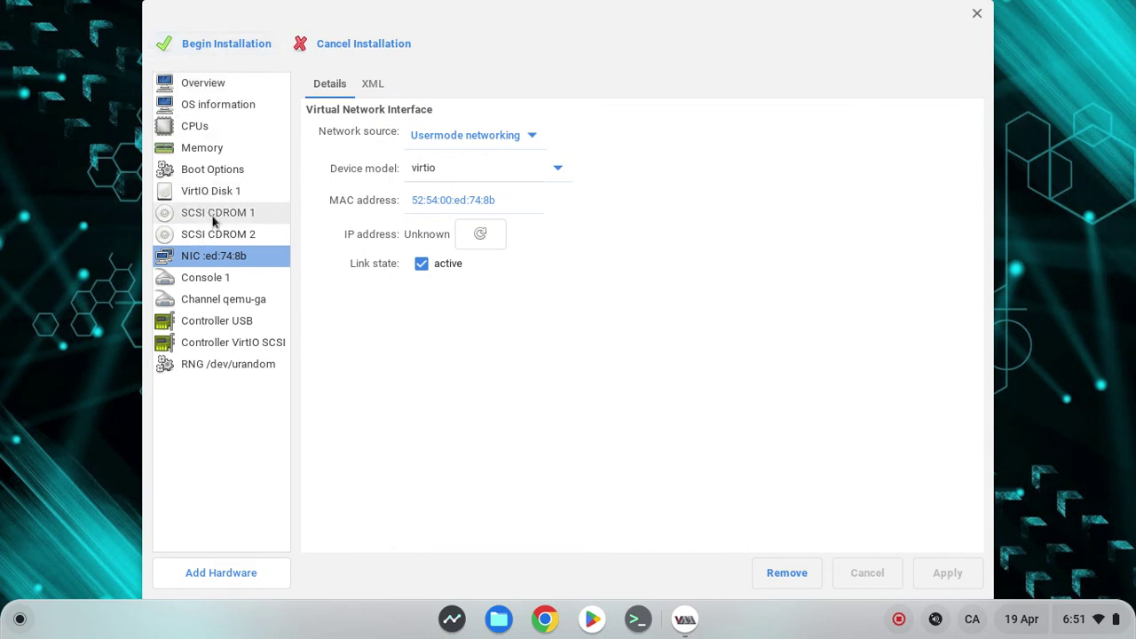
Step: Open the virtual machine's boot options with the boot device order
left_click(191, 180)
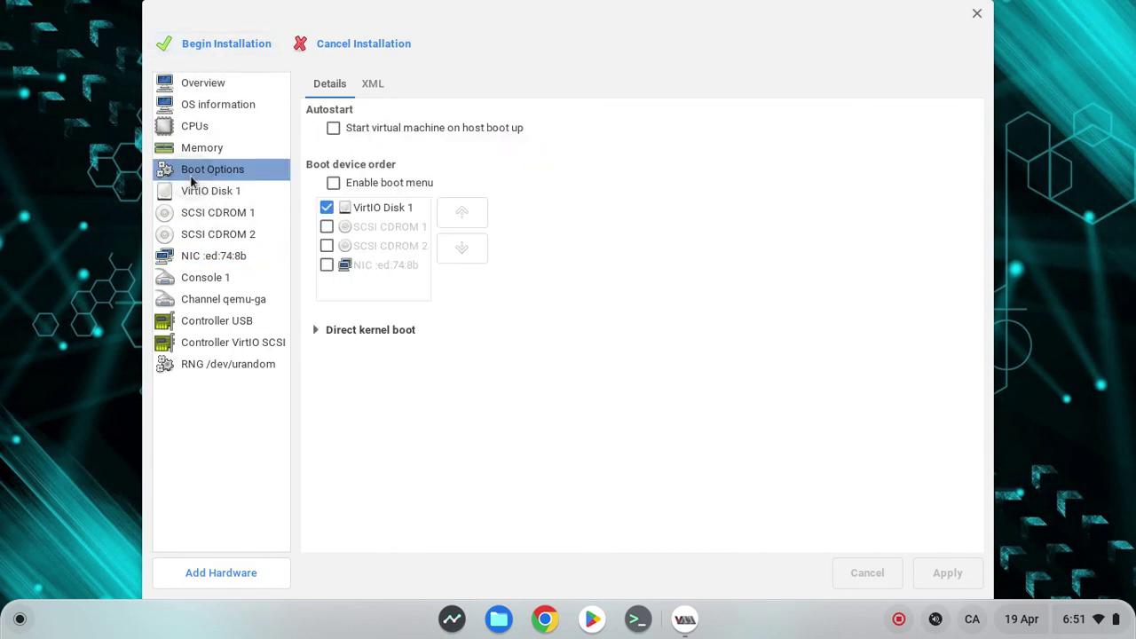